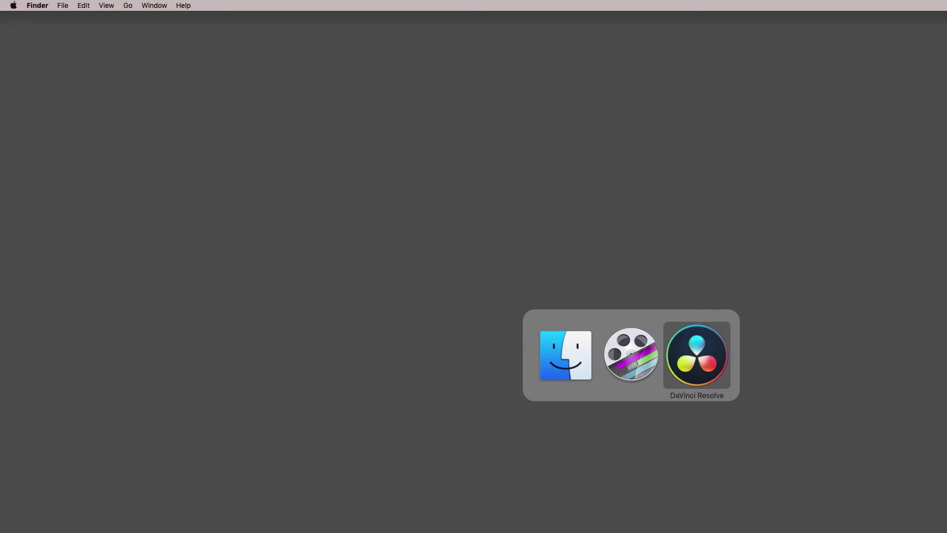
Switch to DaVinci Resolve and add a Text+ title on the track above the three video clips
{"action": "key", "text": "super+Tab"}
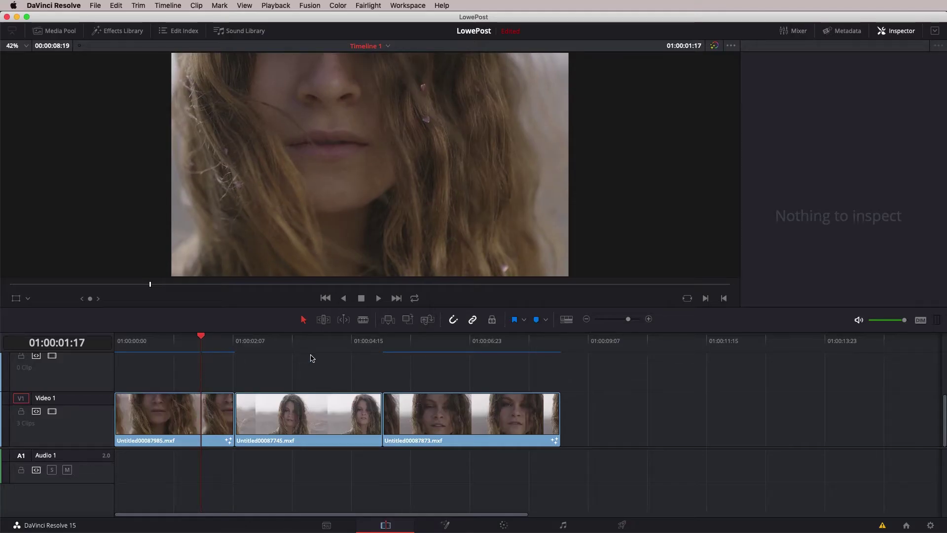
{"action": "left_click", "coordinate": [114, 34]}
{"action": "left_click_drag", "start_coordinate": [105, 150], "coordinate": [468, 353]}
{"action": "key", "text": "space"}
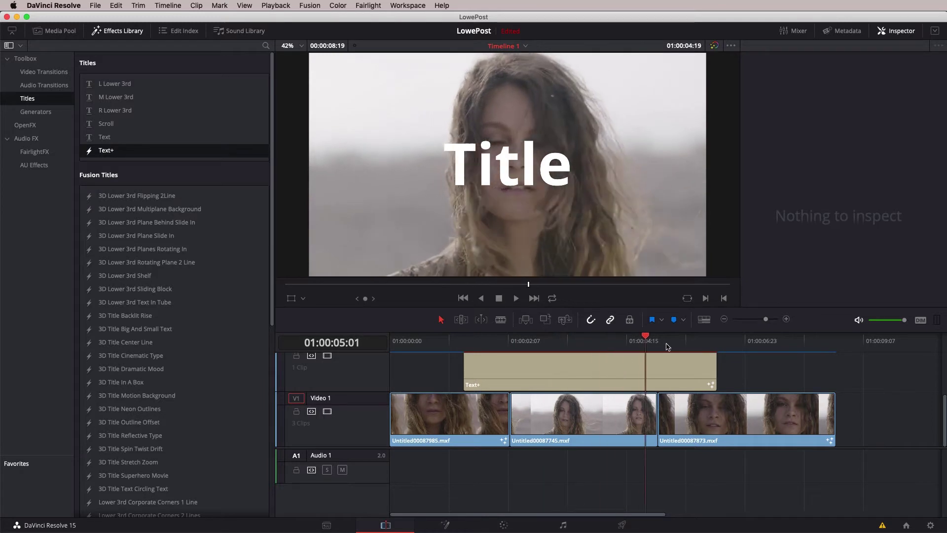
Open the Text+ clip's composition on the Fusion page and reposition the Template and MediaOut1 nodes in the node graph
{"action": "left_click", "coordinate": [565, 357]}
{"action": "left_click", "coordinate": [445, 525]}
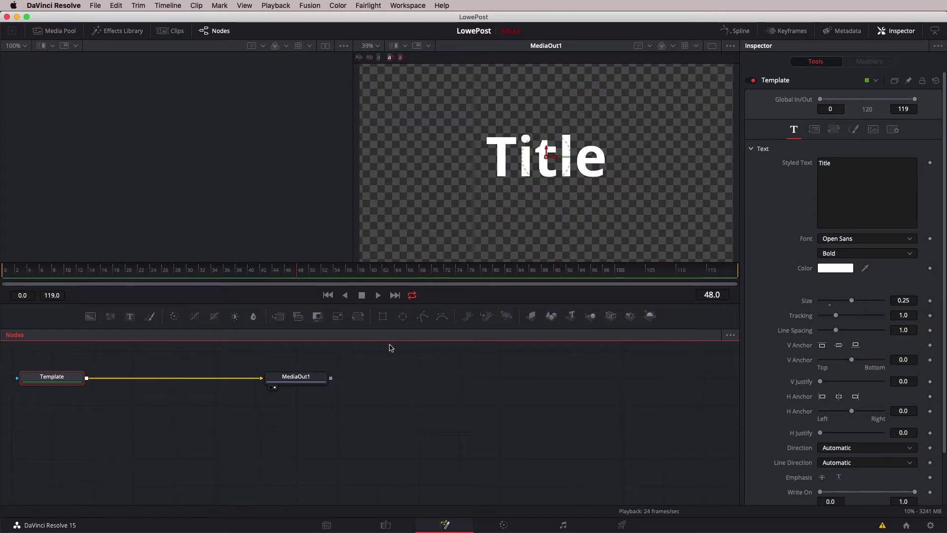
{"action": "left_click_drag", "start_coordinate": [390, 346], "coordinate": [19, 411]}
{"action": "left_click_drag", "start_coordinate": [58, 381], "coordinate": [195, 395]}
{"action": "left_click", "coordinate": [194, 395]}
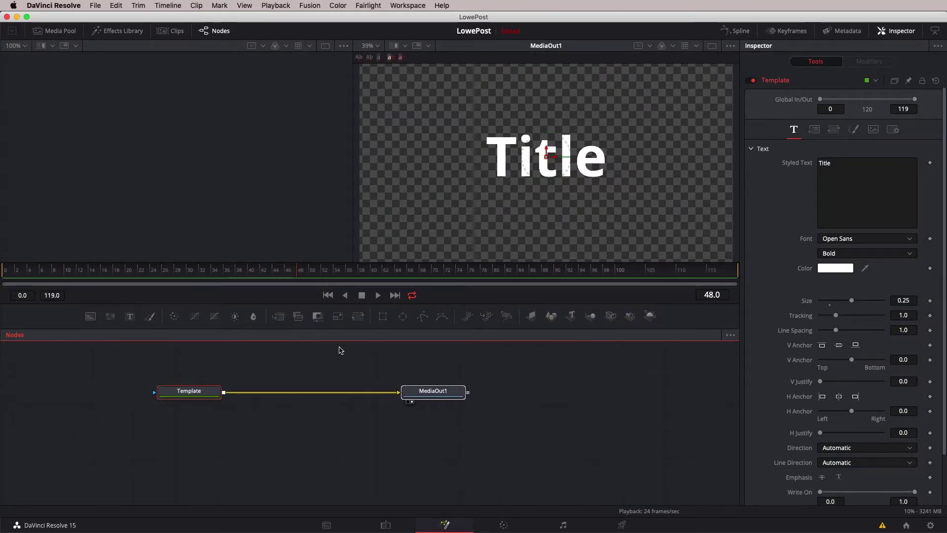
{"action": "left_click", "coordinate": [342, 373]}
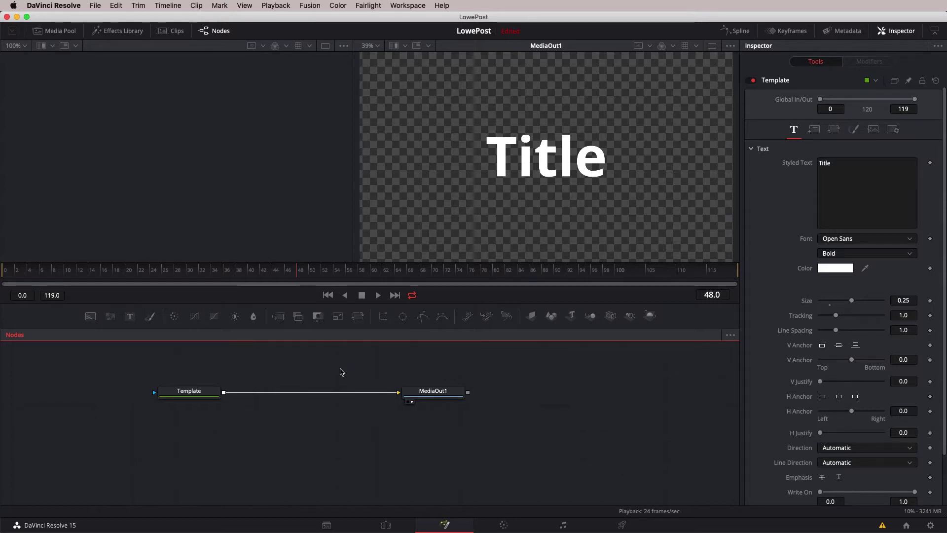
Delete the Template node and move MediaOut1 farther along the node graph to make room
{"action": "left_click_drag", "start_coordinate": [321, 364], "coordinate": [156, 417]}
{"action": "key", "text": "Delete"}
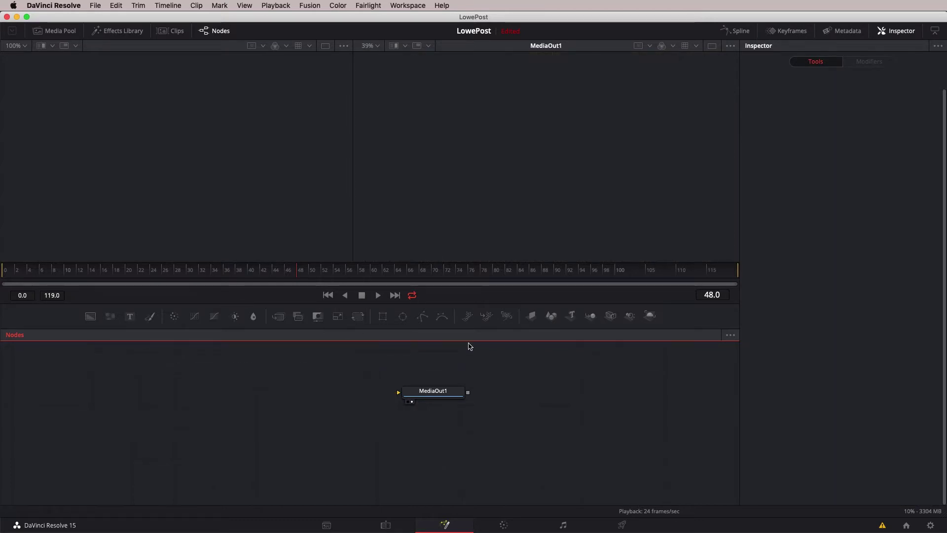
{"action": "left_click_drag", "start_coordinate": [444, 394], "coordinate": [618, 395]}
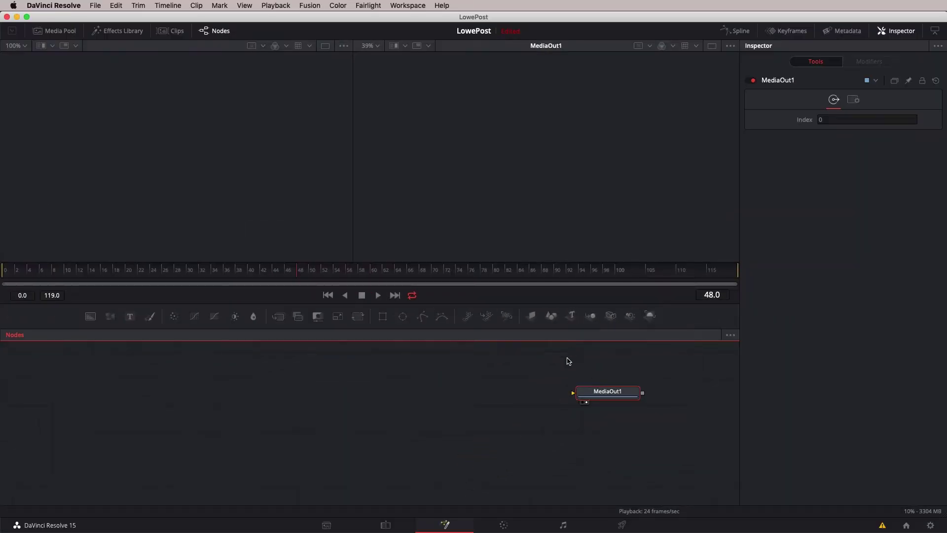
{"action": "left_click", "coordinate": [567, 361]}
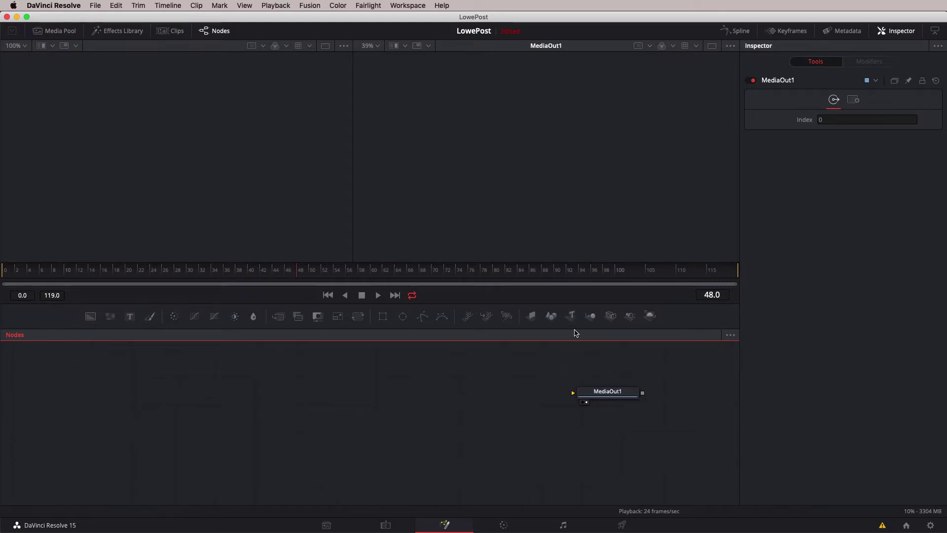
Add a Text 3D node and an Image Plane 3D node, with the image plane aligned above the text node
{"action": "left_click", "coordinate": [570, 316]}
{"action": "left_click_drag", "start_coordinate": [547, 368], "coordinate": [118, 421]}
{"action": "left_click", "coordinate": [319, 410]}
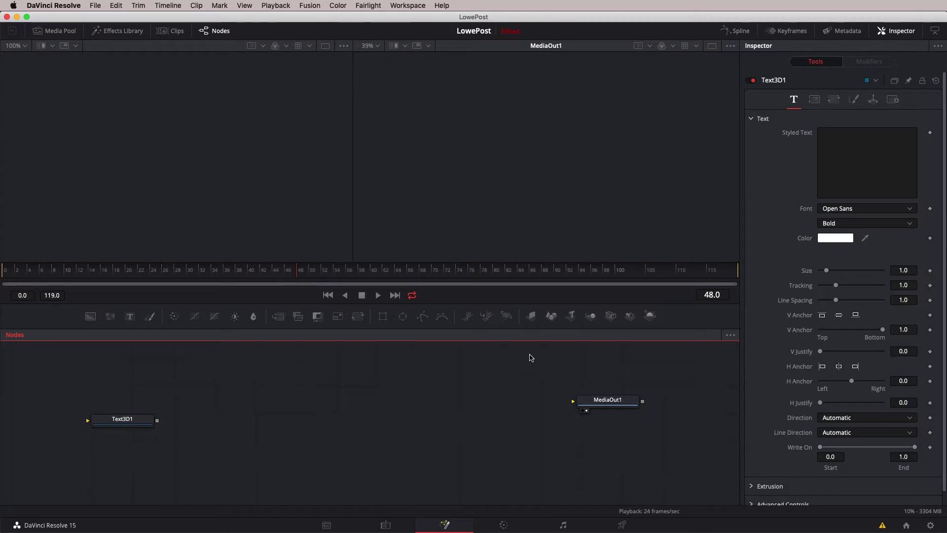
{"action": "left_click", "coordinate": [532, 316]}
{"action": "left_click_drag", "start_coordinate": [292, 404], "coordinate": [165, 377]}
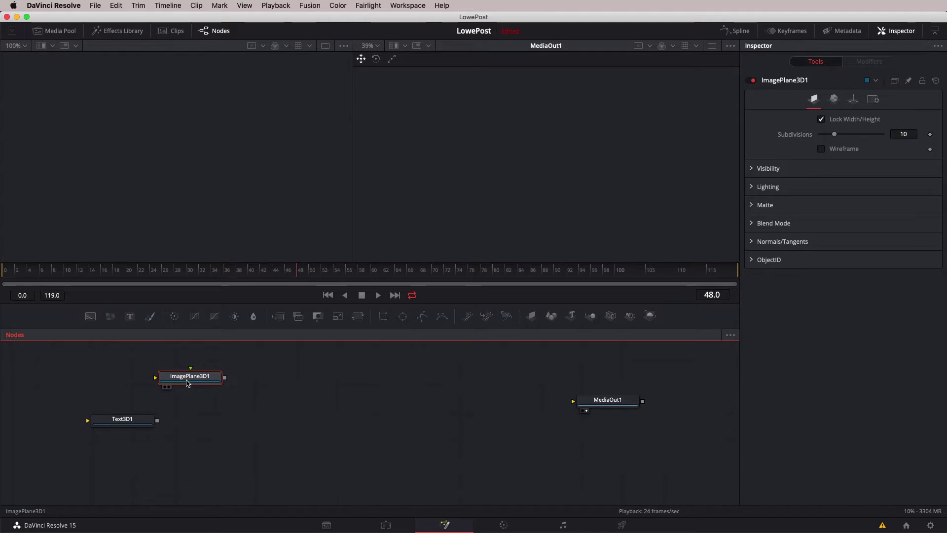
{"action": "left_click_drag", "start_coordinate": [122, 420], "coordinate": [190, 420]}
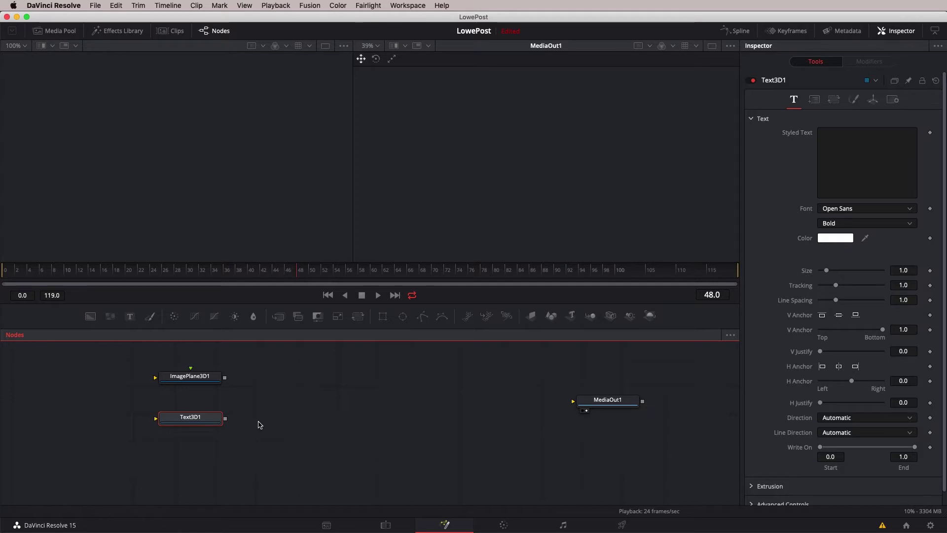
{"action": "left_click", "coordinate": [265, 372]}
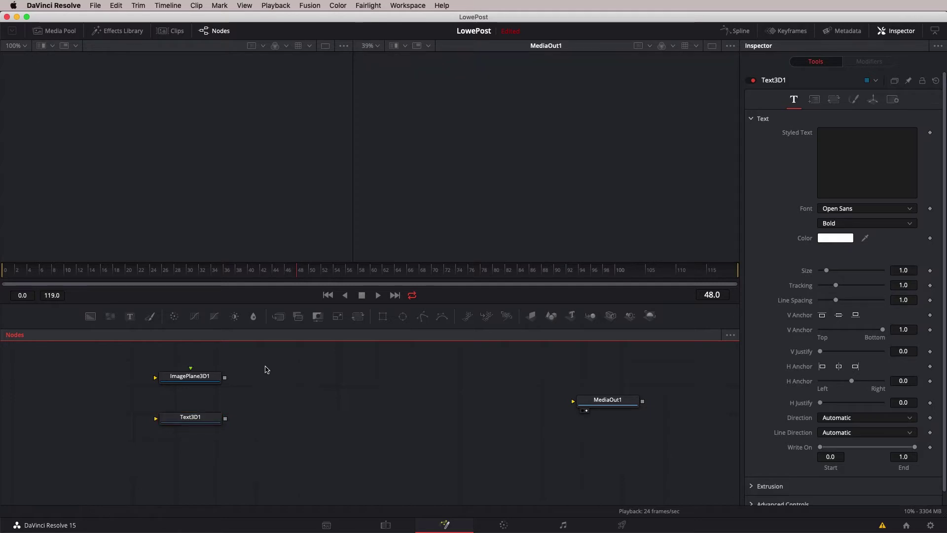
Try to combine the Text3D1 and ImagePlane3D1 nodes with a standard Merge node, and delete that Merge node
{"action": "left_click", "coordinate": [275, 318]}
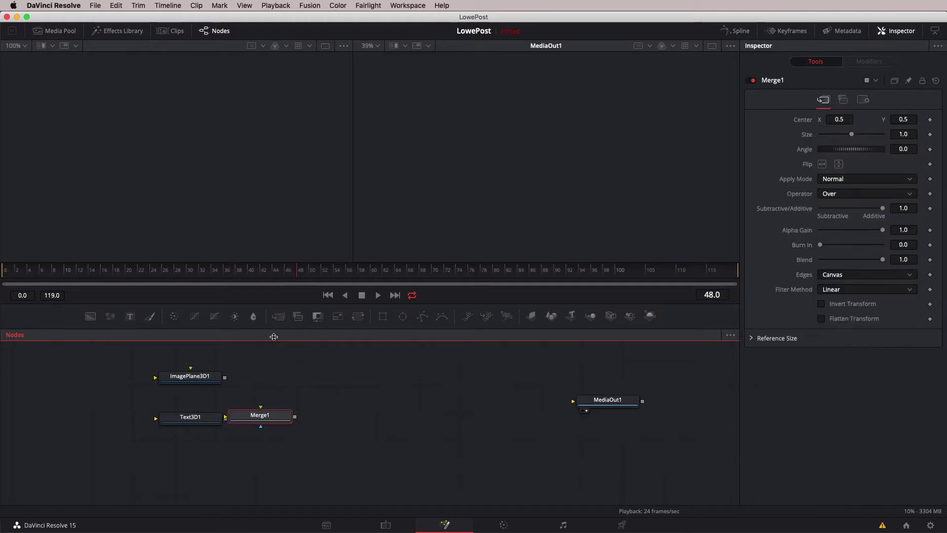
{"action": "left_click_drag", "start_coordinate": [225, 418], "coordinate": [306, 411]}
{"action": "left_click_drag", "start_coordinate": [226, 380], "coordinate": [320, 414]}
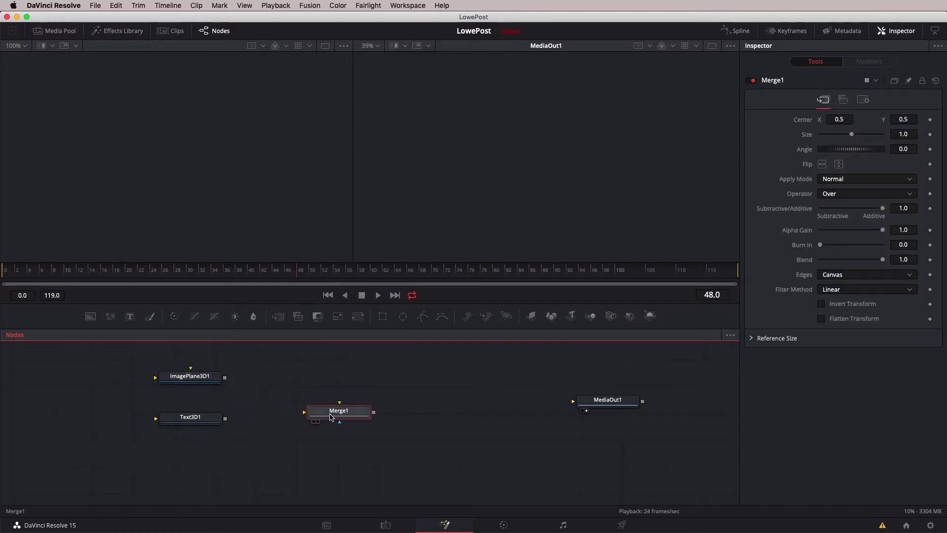
{"action": "key", "text": "Delete"}
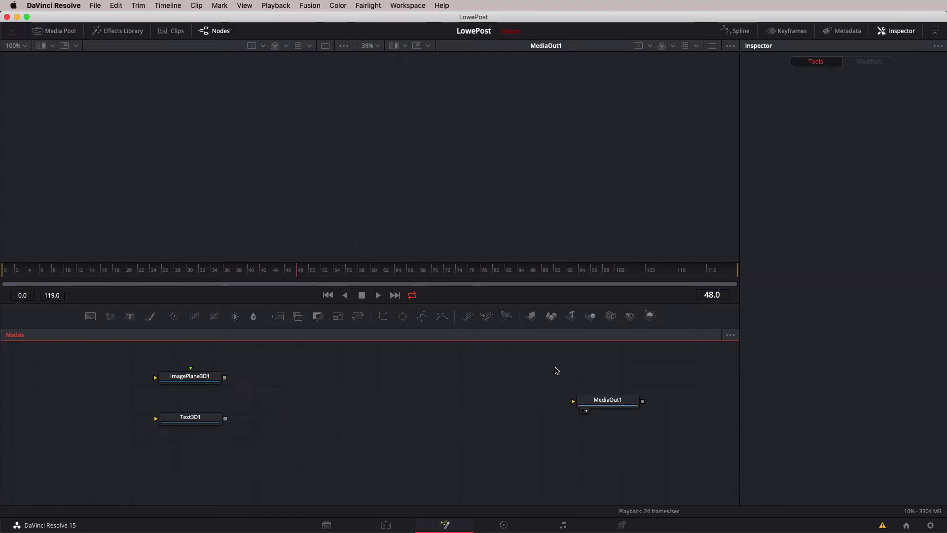
Add a Merge 3D node and connect the outputs of Text3D1 and ImagePlane3D1 to it
{"action": "left_click", "coordinate": [595, 319]}
{"action": "left_click_drag", "start_coordinate": [357, 405], "coordinate": [367, 396]}
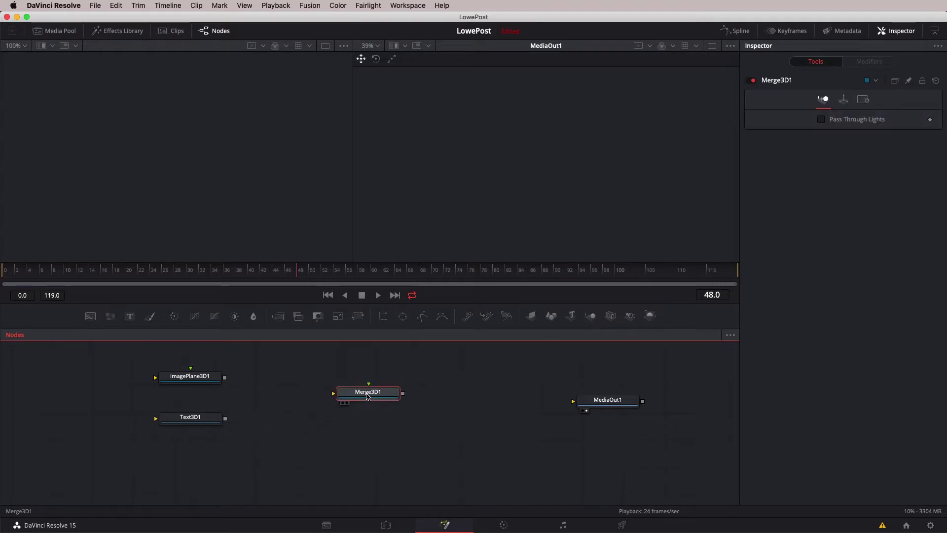
{"action": "left_click_drag", "start_coordinate": [224, 419], "coordinate": [334, 393]}
{"action": "left_click_drag", "start_coordinate": [225, 377], "coordinate": [368, 424]}
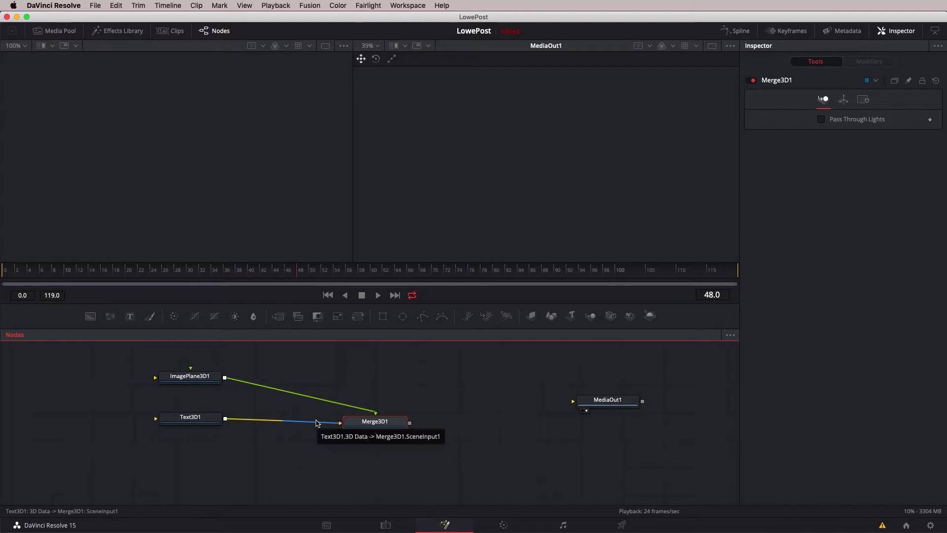
{"action": "mouse_move", "coordinate": [369, 427]}
{"action": "left_mouse_down"}
{"action": "mouse_move", "coordinate": [392, 410]}
{"action": "mouse_move", "coordinate": [375, 430]}
{"action": "left_mouse_up"}
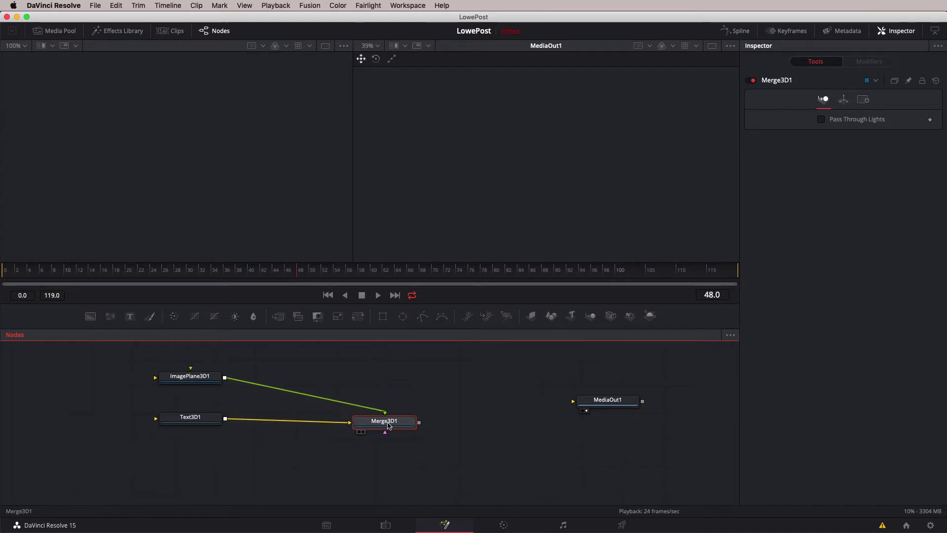
Try to connect the Merge3D1 output directly to MediaOut1
{"action": "left_click_drag", "start_coordinate": [419, 422], "coordinate": [551, 408]}
{"action": "left_click_drag", "start_coordinate": [419, 422], "coordinate": [584, 408]}
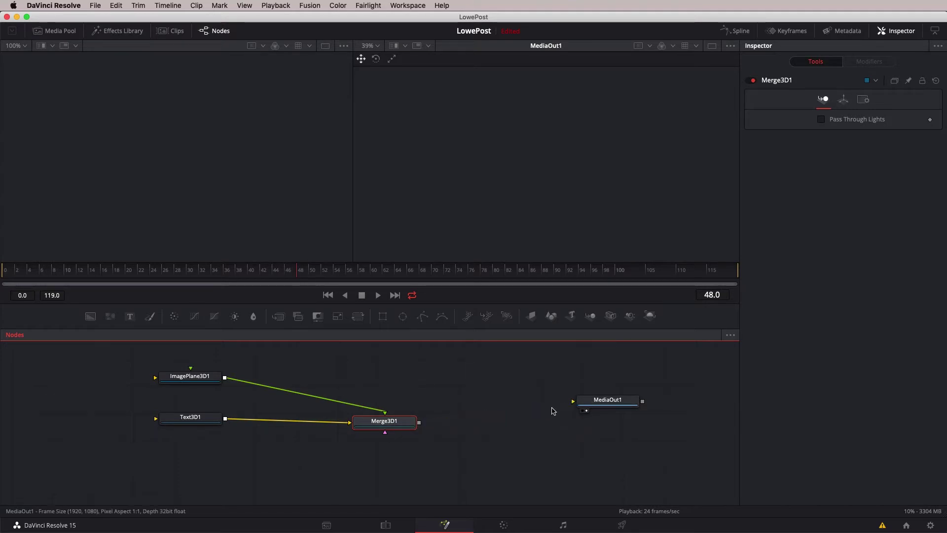
{"action": "left_click_drag", "start_coordinate": [419, 422], "coordinate": [584, 404]}
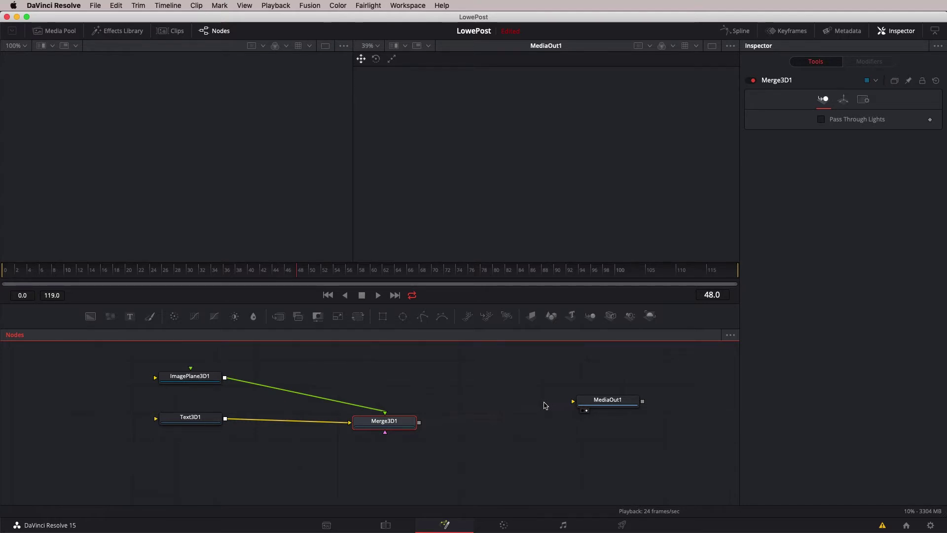
Insert a Renderer 3D node between Merge3D1 and MediaOut1, and tidy the positions of the text and image plane nodes
{"action": "left_click", "coordinate": [650, 318]}
{"action": "left_click_drag", "start_coordinate": [472, 423], "coordinate": [594, 407]}
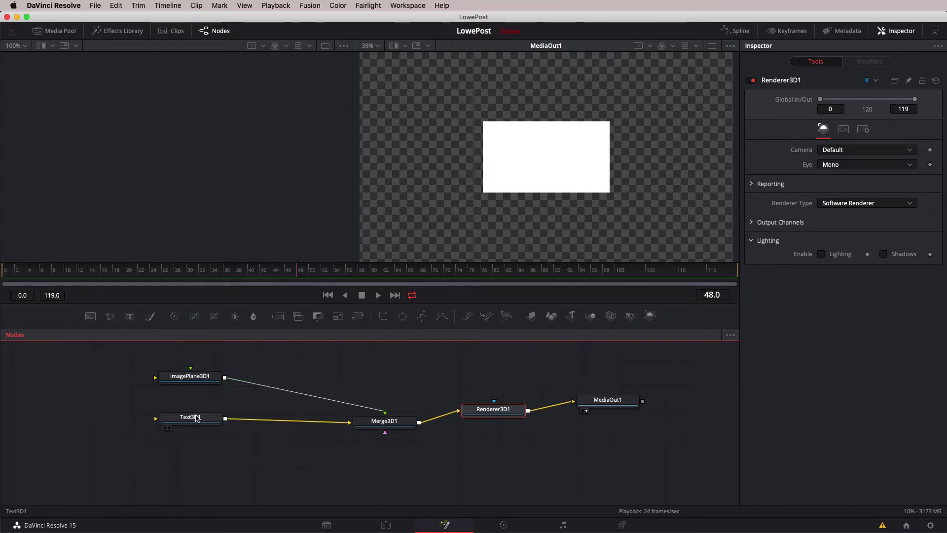
{"action": "left_click_drag", "start_coordinate": [190, 418], "coordinate": [184, 431]}
{"action": "left_click", "coordinate": [191, 377]}
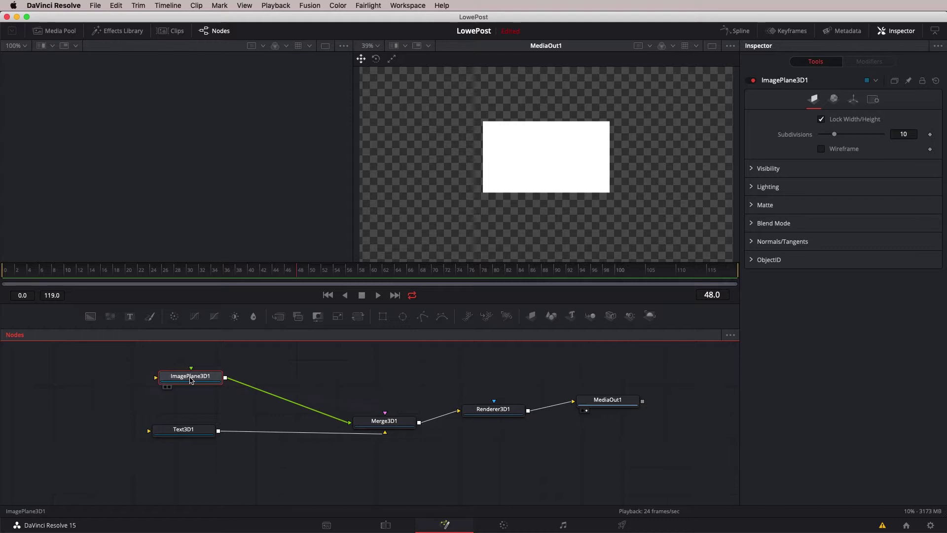
{"action": "left_click_drag", "start_coordinate": [191, 380], "coordinate": [182, 379]}
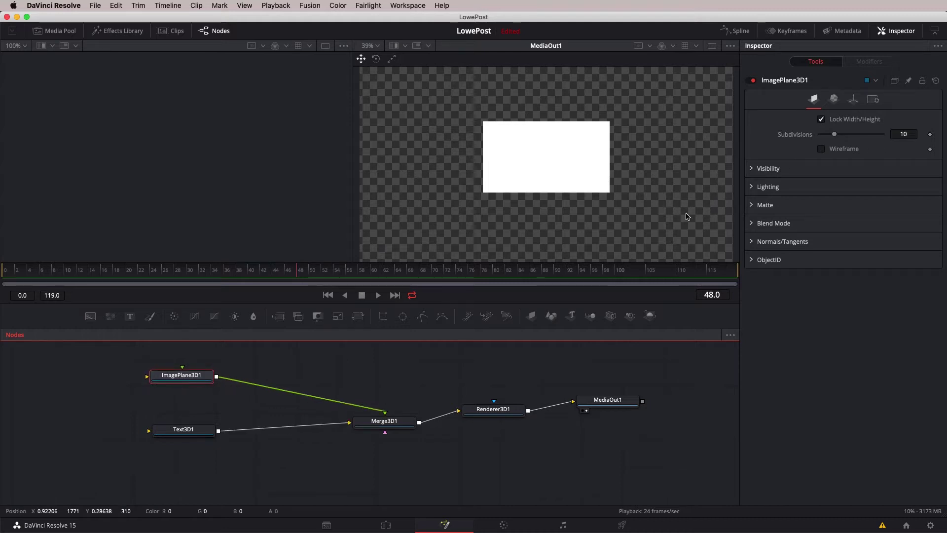
Set the image plane's diffuse color to bright blue with hue 0.584, saturation 1.0 and value 1.0, and its opacity to 0.48
{"action": "left_click", "coordinate": [833, 99]}
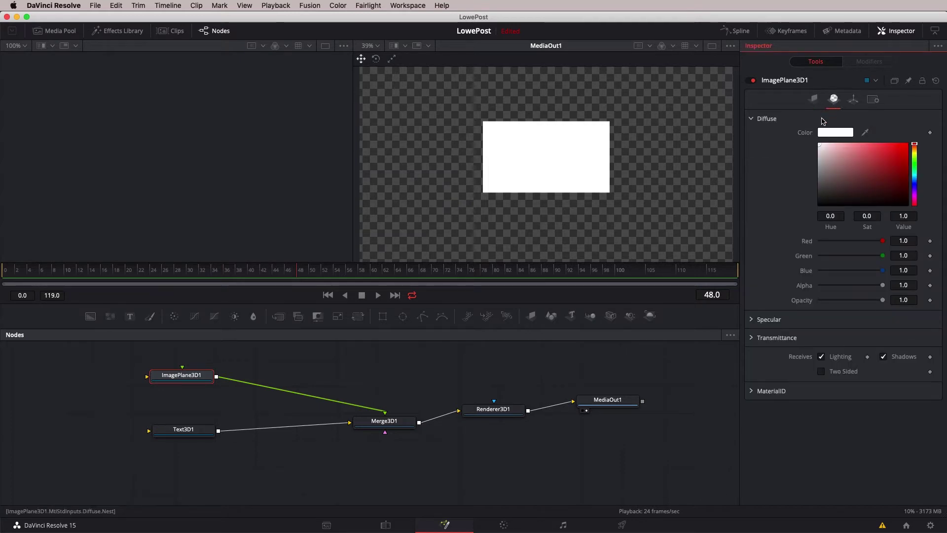
{"action": "left_click", "coordinate": [914, 180]}
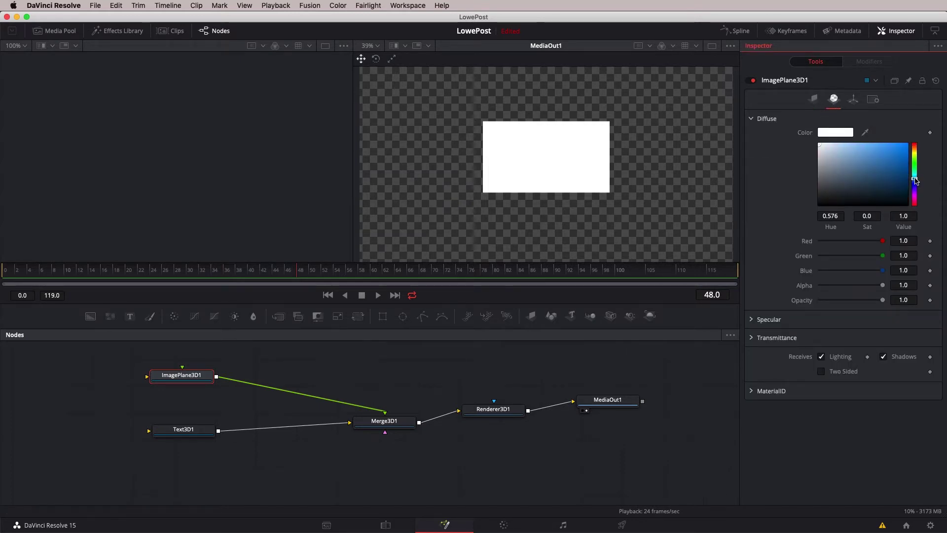
{"action": "left_click", "coordinate": [894, 168]}
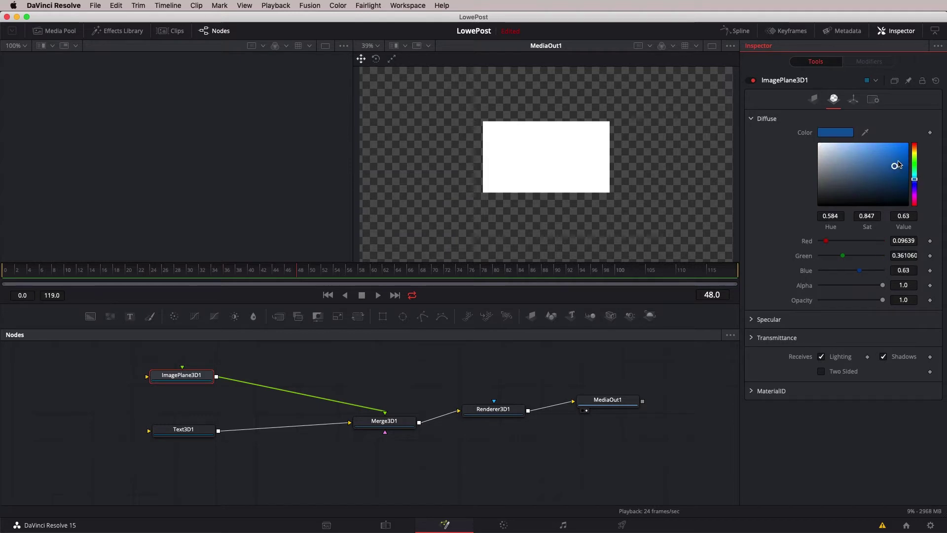
{"action": "left_click_drag", "start_coordinate": [895, 168], "coordinate": [907, 144]}
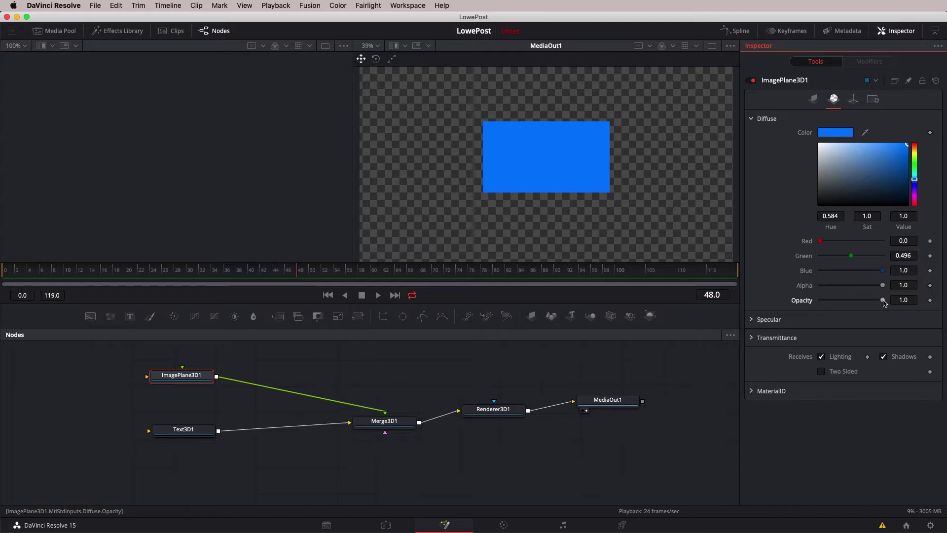
{"action": "left_click_drag", "start_coordinate": [882, 301], "coordinate": [851, 302]}
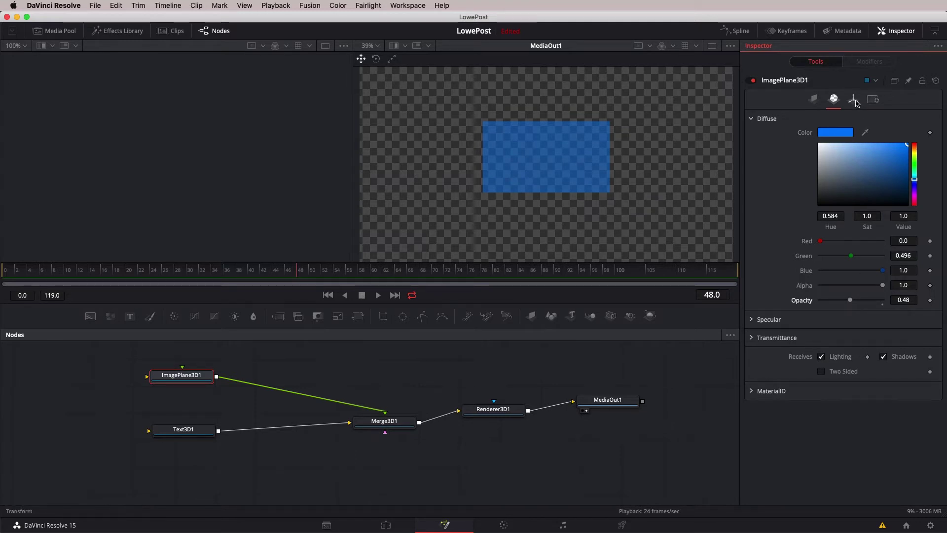
Unlock the image plane's scale axes and set X Scale to 1.3 and Y Scale to 0.591
{"action": "left_click", "coordinate": [855, 101]}
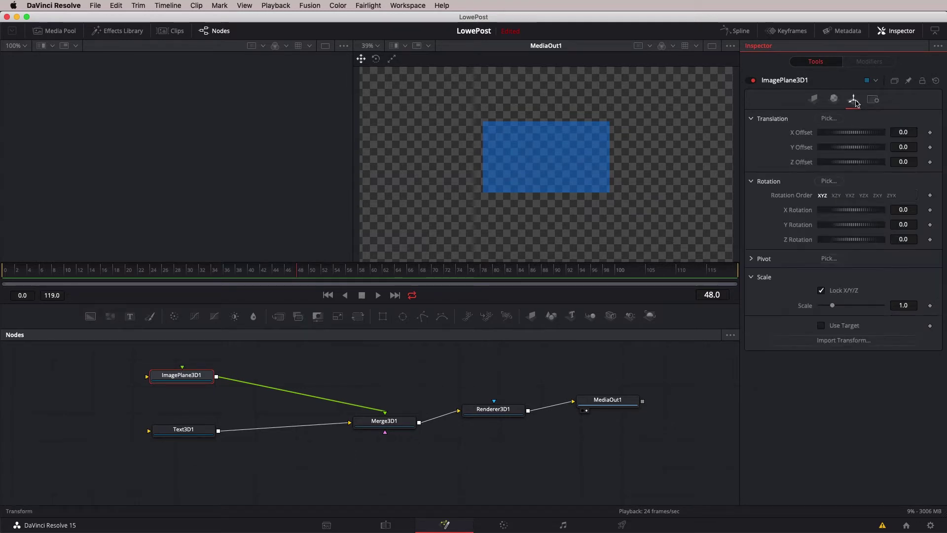
{"action": "left_click", "coordinate": [821, 291]}
{"action": "left_click_drag", "start_coordinate": [832, 307], "coordinate": [831, 322]}
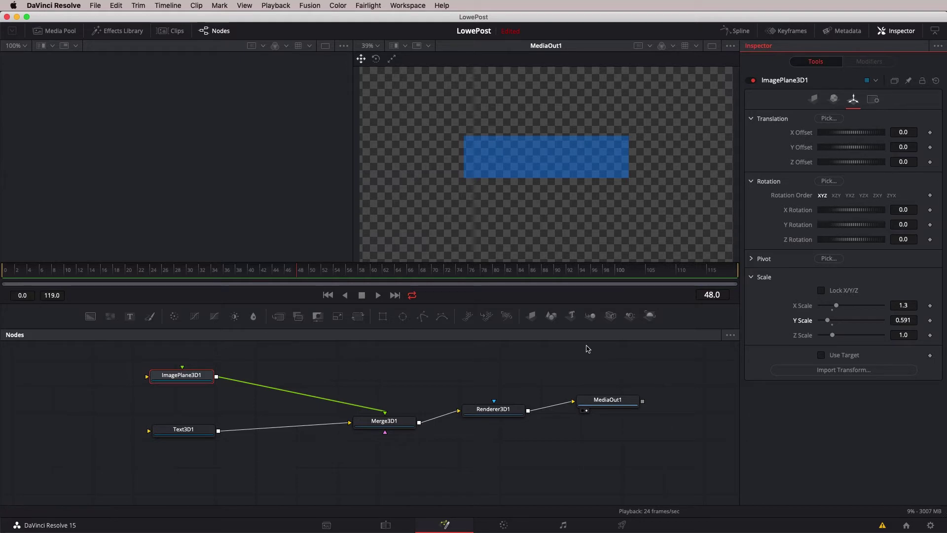
Set the opacity of the image plane's material to 1.0
{"action": "left_click", "coordinate": [833, 98]}
{"action": "left_click_drag", "start_coordinate": [850, 302], "coordinate": [915, 303]}
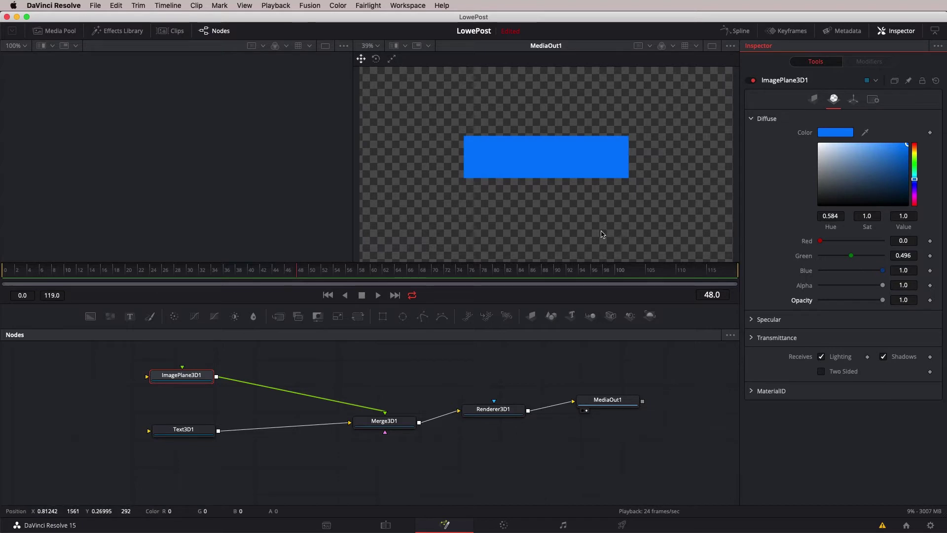
{"action": "left_click", "coordinate": [247, 353]}
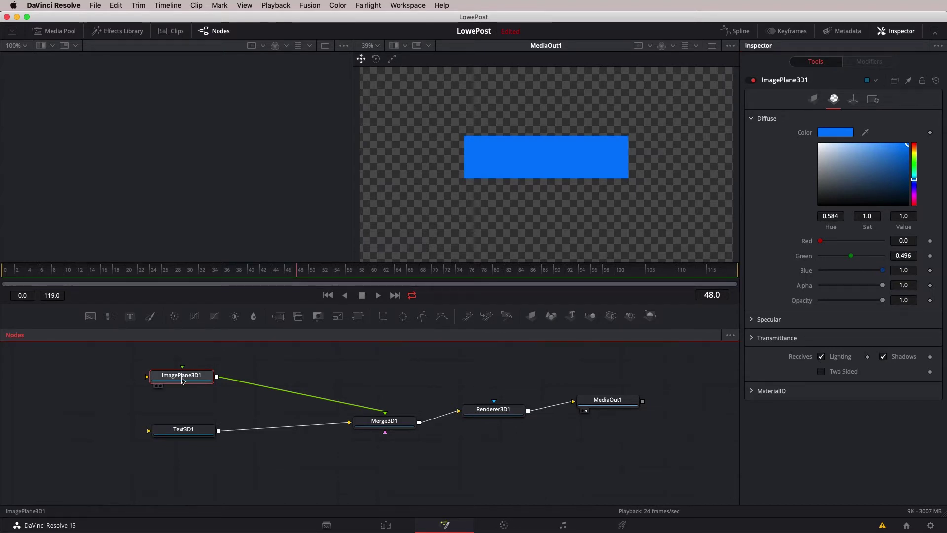
Enter LOWEPOST as the styled text of the Text3D1 node and set its size to 0.444
{"action": "left_click_drag", "start_coordinate": [194, 433], "coordinate": [202, 430]}
{"action": "left_click", "coordinate": [851, 131]}
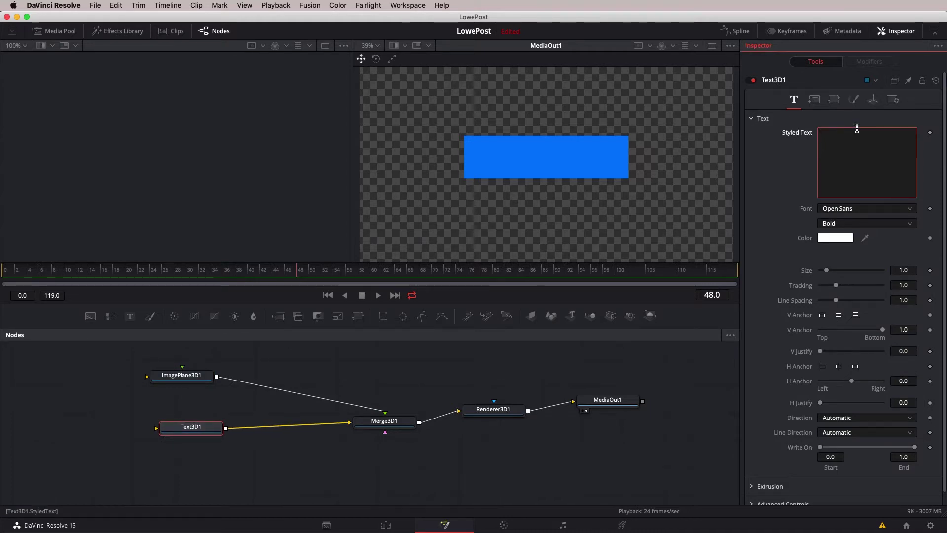
{"action": "type", "text": "LOWEPOST"}
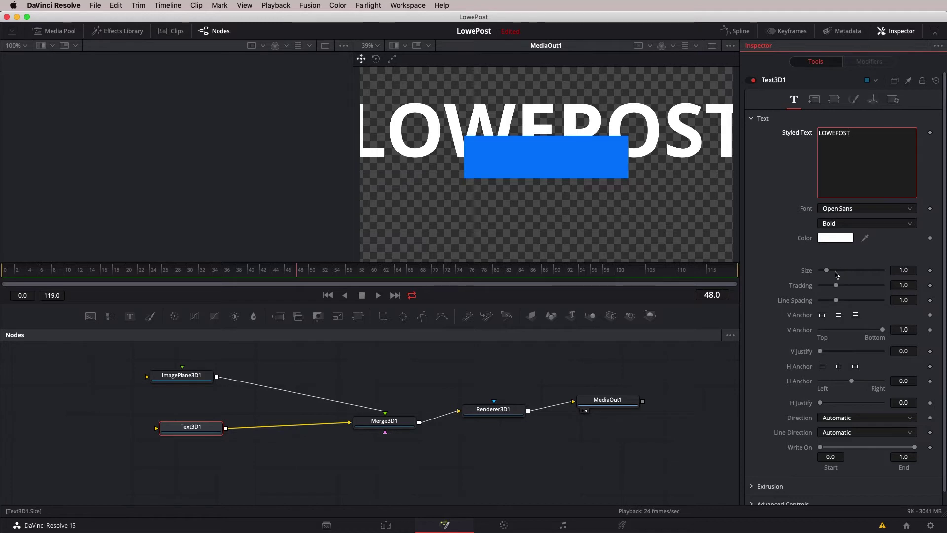
{"action": "left_click_drag", "start_coordinate": [826, 270], "coordinate": [807, 284]}
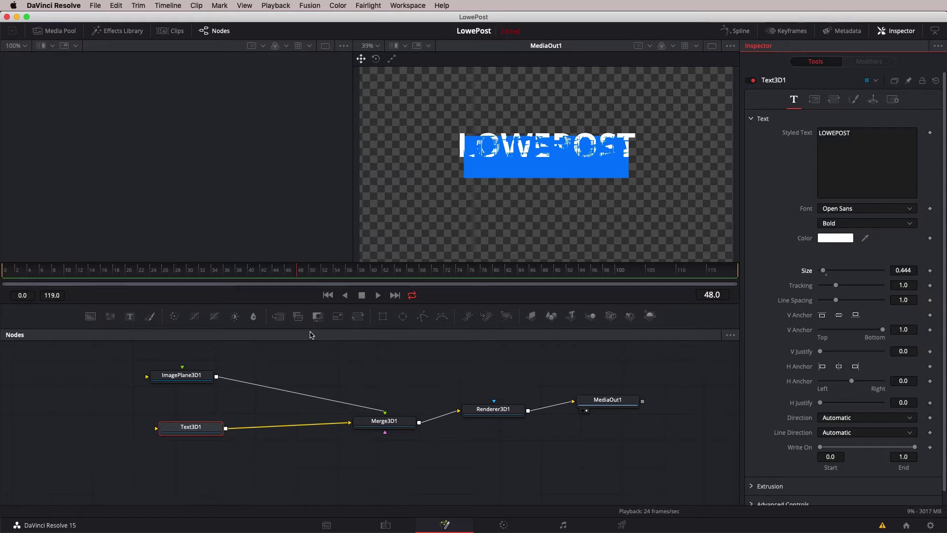
Add a Transform 3D node and insert it between Text3D1 and Merge3D1, moving Text3D1 aside to make room
{"action": "left_click_drag", "start_coordinate": [204, 428], "coordinate": [149, 446]}
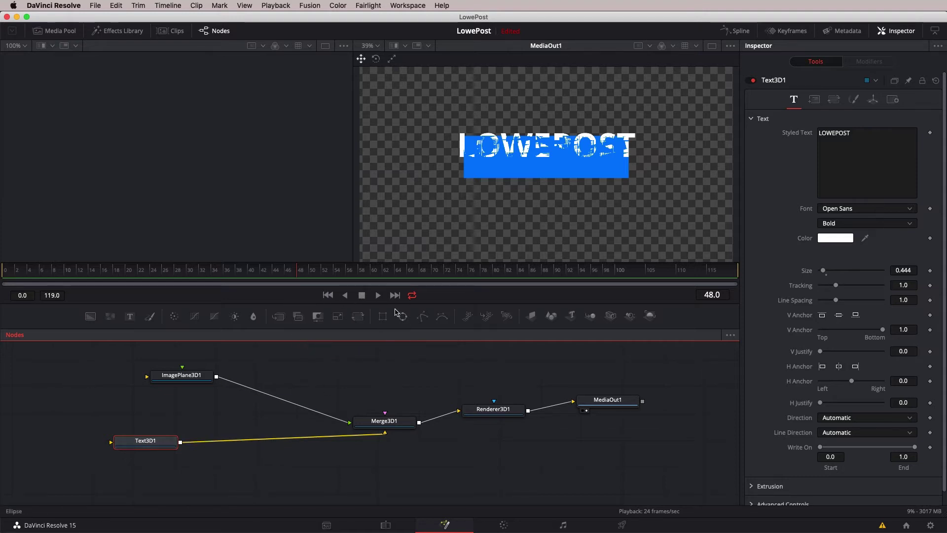
{"action": "left_click", "coordinate": [398, 388]}
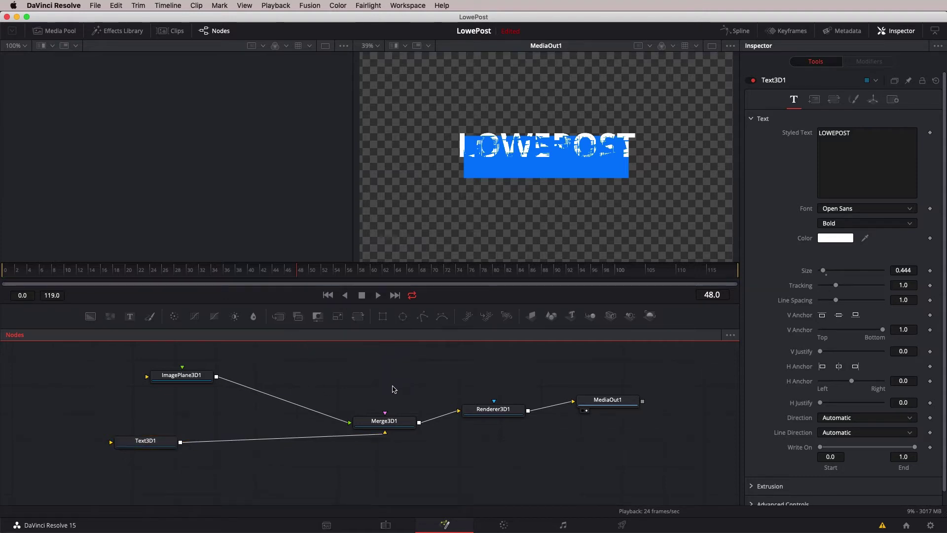
{"action": "key", "text": "shift+space"}
{"action": "type", "text": "Transform"}
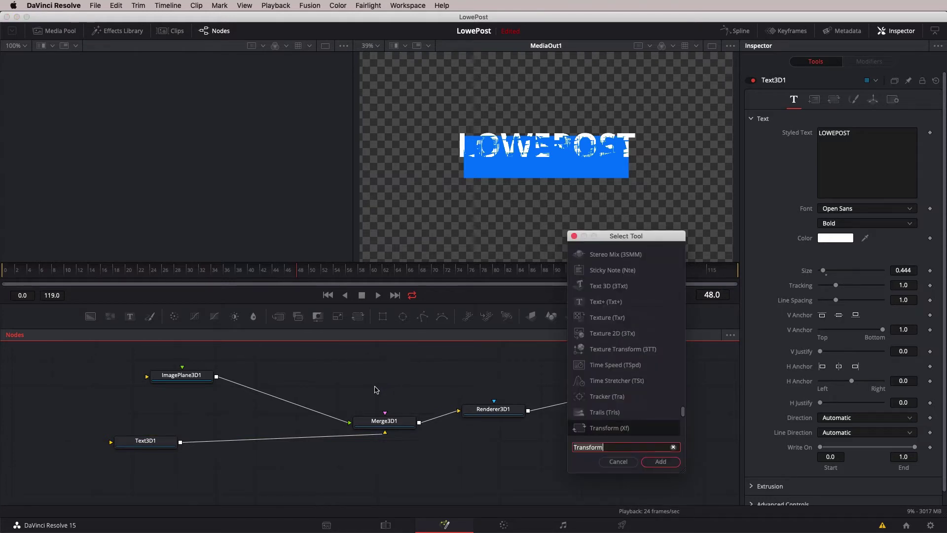
{"action": "key", "text": "super+a"}
{"action": "type", "text": "TRAN"}
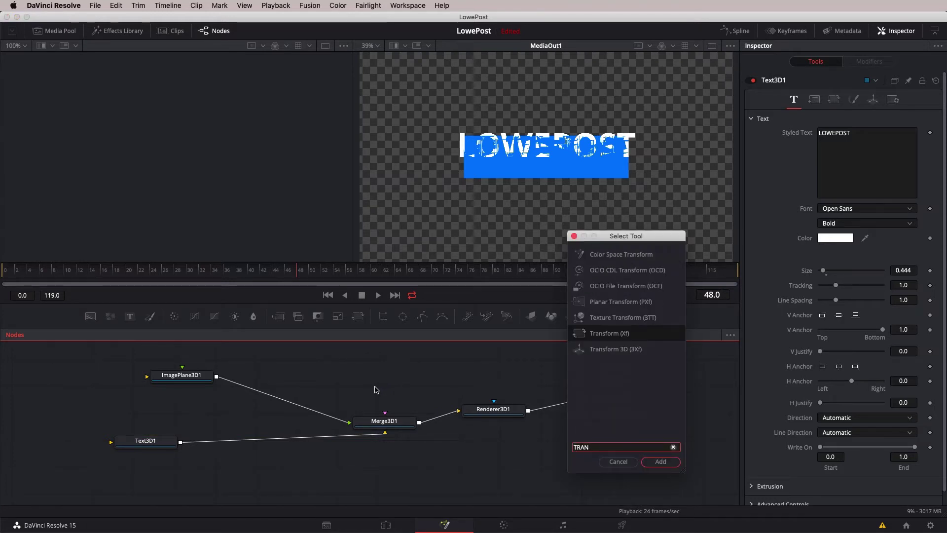
{"action": "type", "text": "s"}
{"action": "key", "text": "Down"}
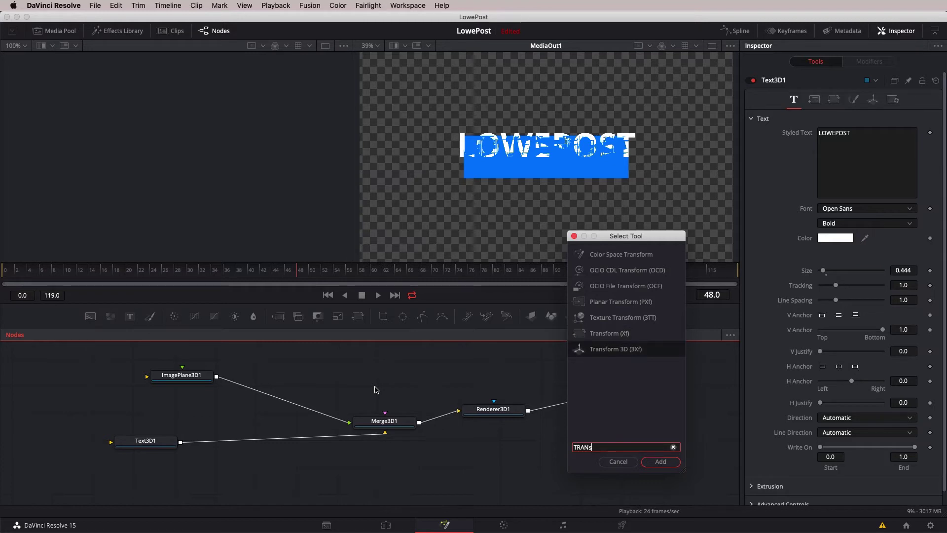
{"action": "left_click", "coordinate": [651, 461]}
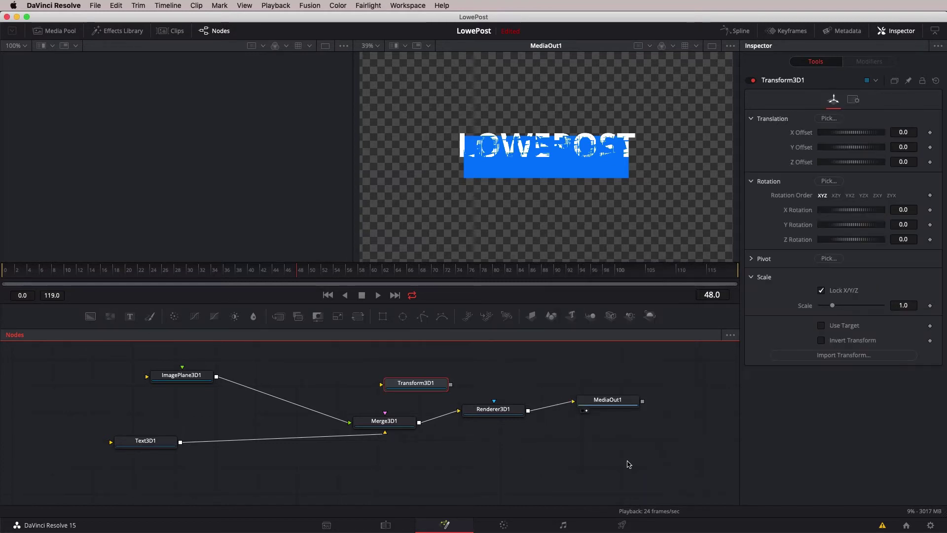
{"action": "left_click_drag", "start_coordinate": [411, 385], "coordinate": [264, 441]}
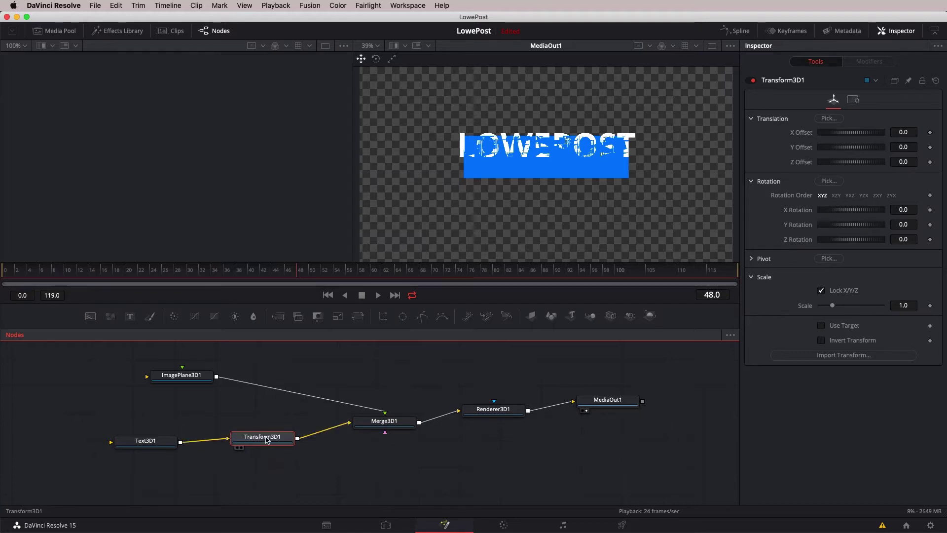
Offset the text with Transform3D1 by X -0.261, Y 0.029 and Z 0.072, with Merge3D1 shown in the second viewer
{"action": "mouse_move", "coordinate": [846, 133]}
{"action": "left_mouse_down"}
{"action": "mouse_move", "coordinate": [849, 151]}
{"action": "mouse_move", "coordinate": [849, 134]}
{"action": "left_mouse_up"}
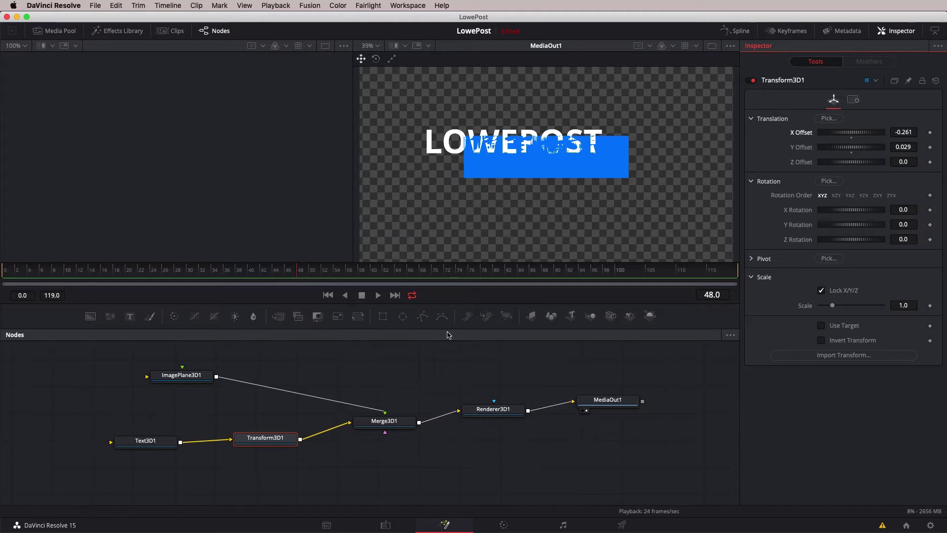
{"action": "left_click", "coordinate": [395, 426]}
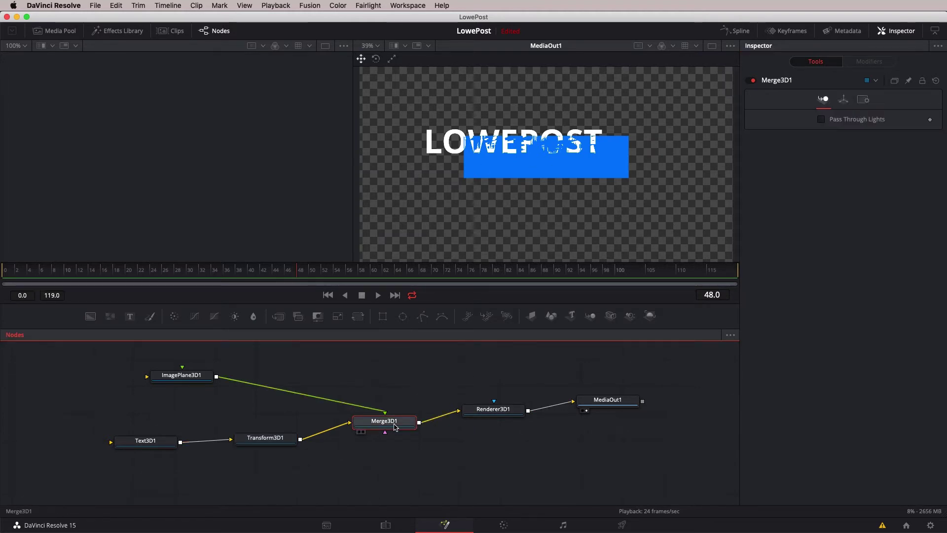
{"action": "key", "text": "2"}
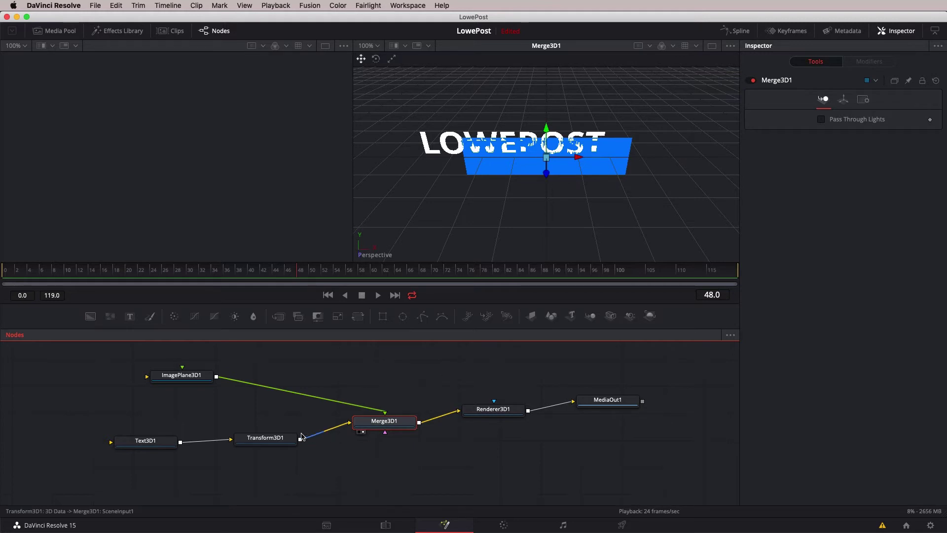
{"action": "left_click", "coordinate": [286, 438]}
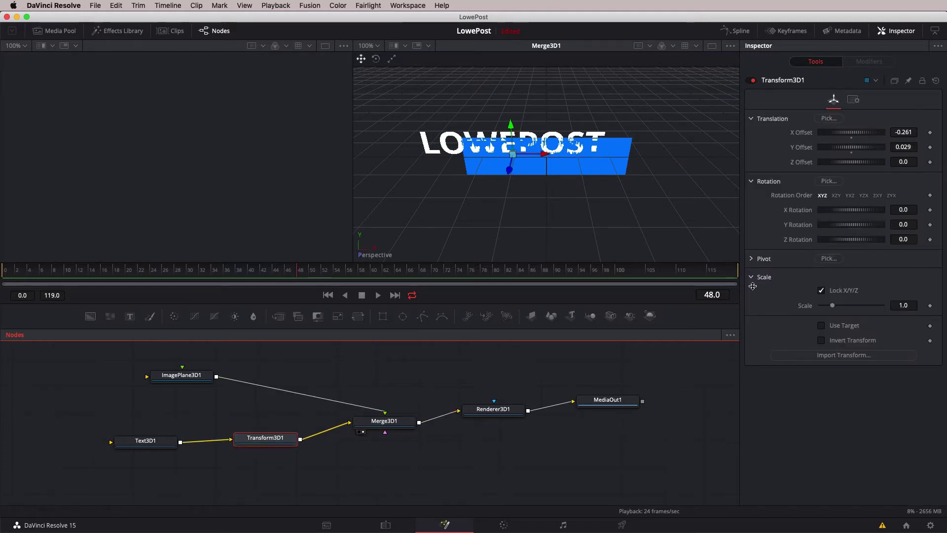
{"action": "left_click_drag", "start_coordinate": [856, 166], "coordinate": [859, 166]}
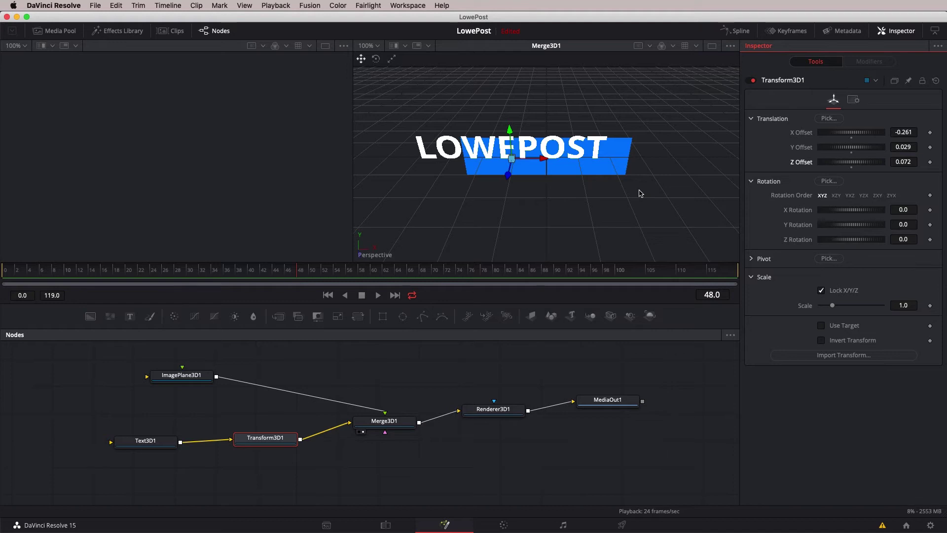
Set the extrusion depth of the Text3D1 text to 0.0299 and inspect the extruded letters in the 3D scene
{"action": "left_click", "coordinate": [581, 200]}
{"action": "left_click_drag", "start_coordinate": [561, 200], "coordinate": [639, 159]}
{"action": "left_click_drag", "start_coordinate": [582, 178], "coordinate": [758, 152]}
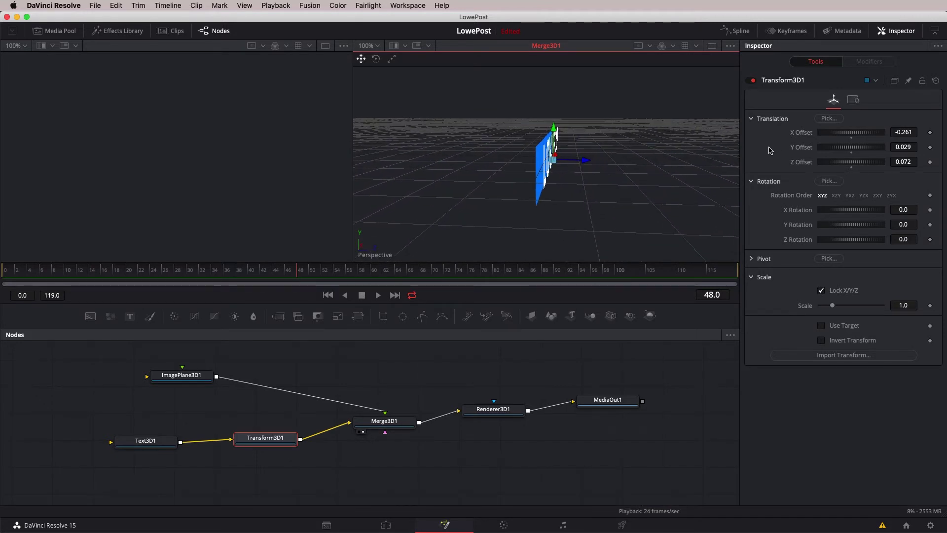
{"action": "left_click", "coordinate": [147, 442]}
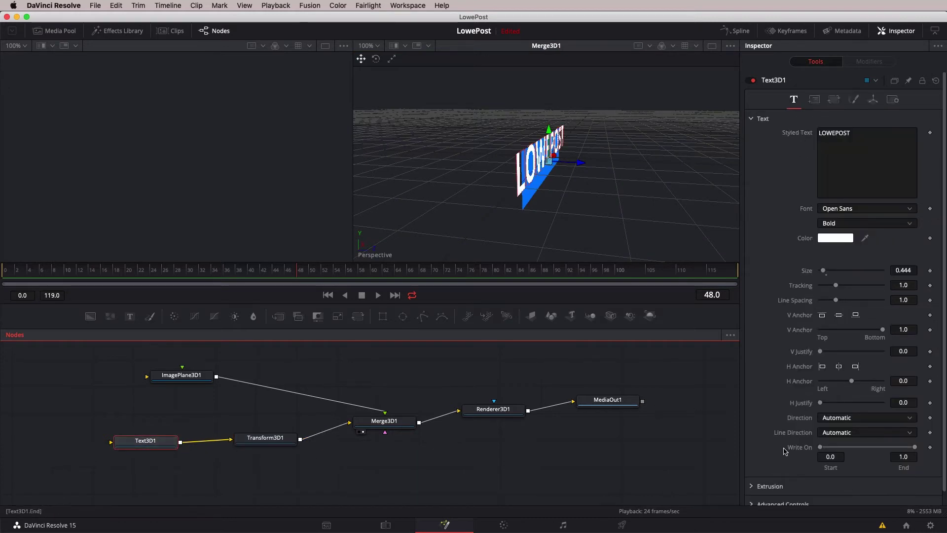
{"action": "scroll", "coordinate": [790, 442], "scroll_direction": "down", "scroll_amount": 1}
{"action": "left_click", "coordinate": [753, 474]}
{"action": "scroll", "coordinate": [753, 473], "scroll_direction": "down", "scroll_amount": 5}
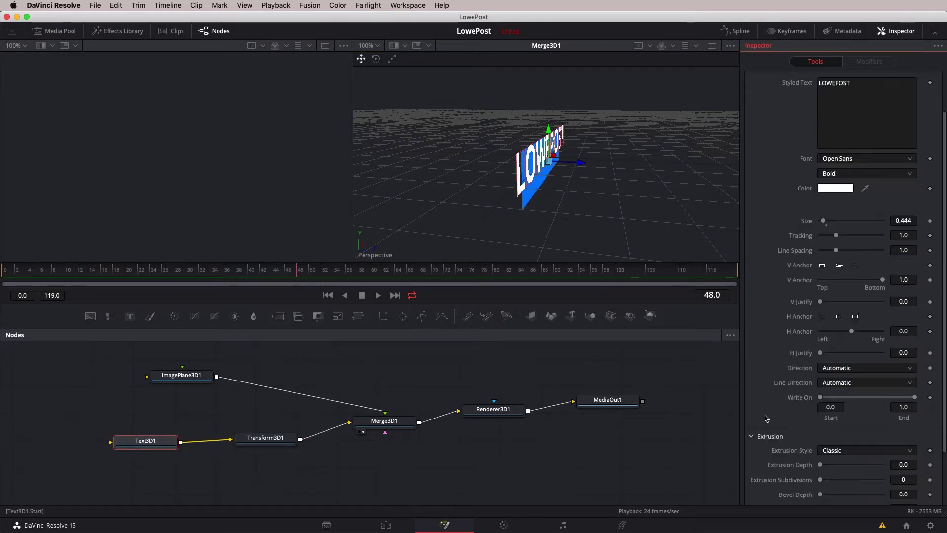
{"action": "left_click_drag", "start_coordinate": [822, 399], "coordinate": [832, 399]}
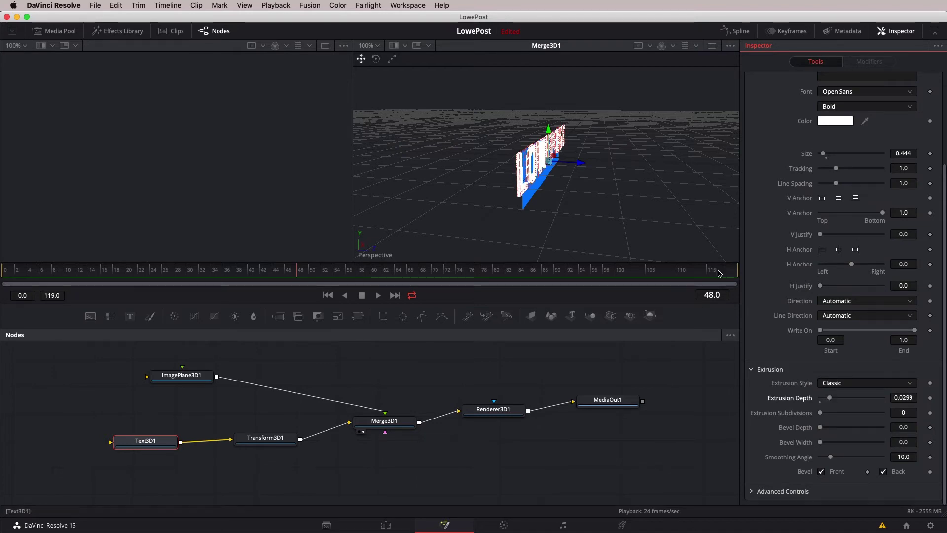
{"action": "left_click_drag", "start_coordinate": [680, 210], "coordinate": [519, 218]}
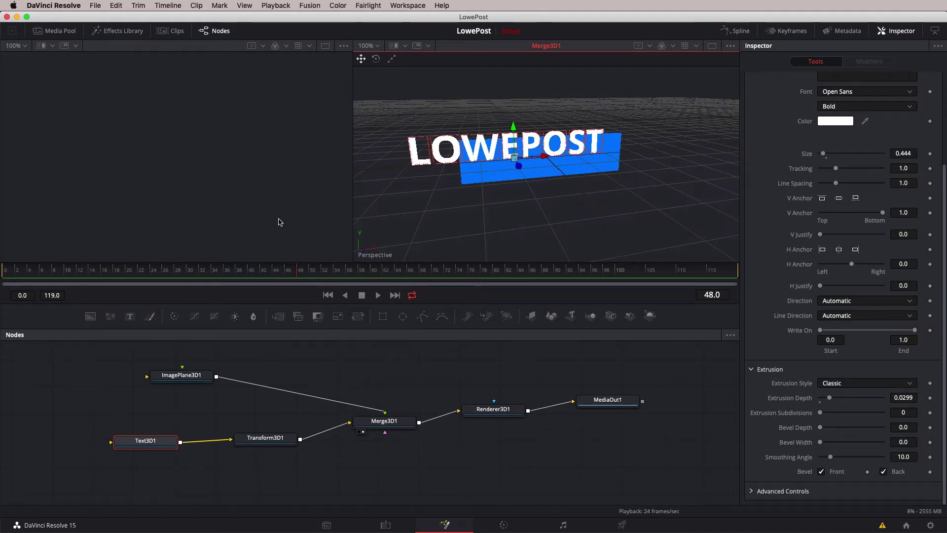
Show MediaOut1 in the first viewer and the Text3D1 node in the second viewer
{"action": "left_click", "coordinate": [608, 403]}
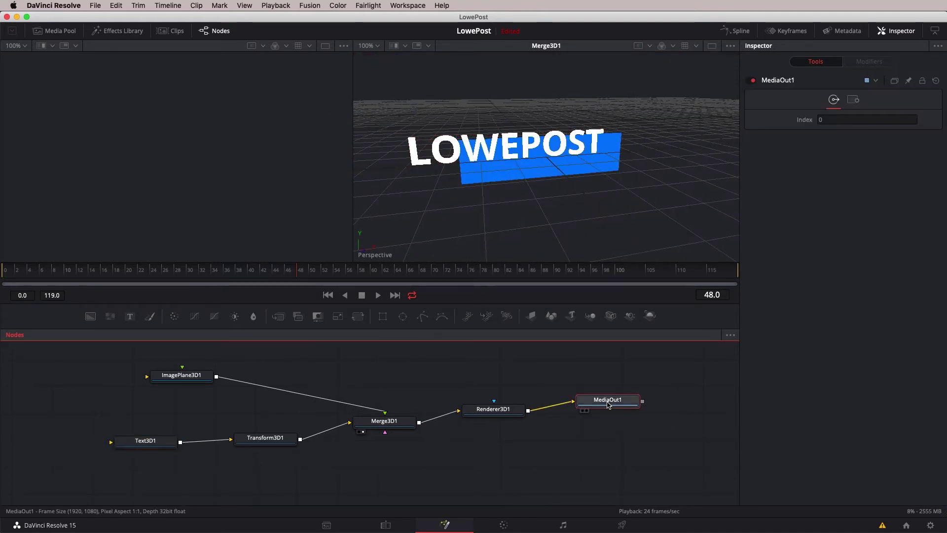
{"action": "key", "text": "1"}
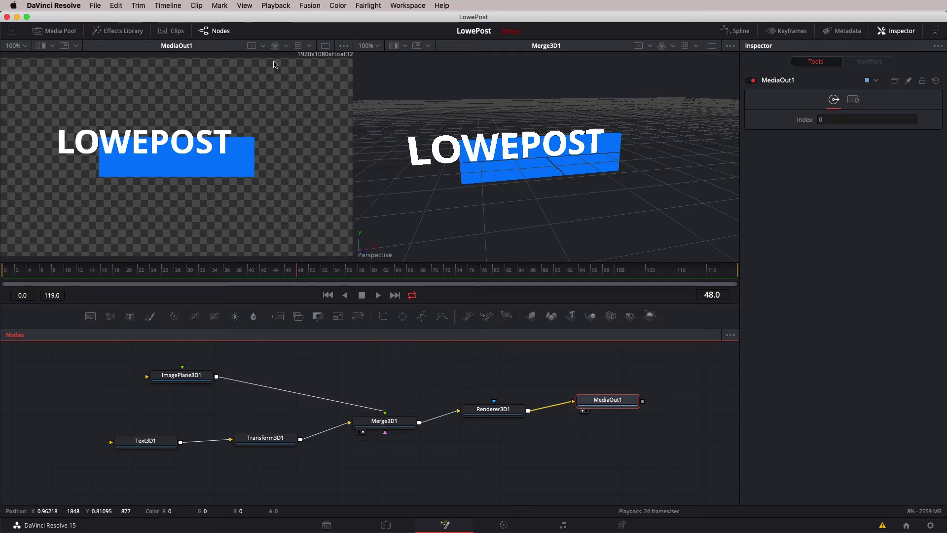
{"action": "left_click", "coordinate": [151, 447]}
{"action": "key", "text": "2"}
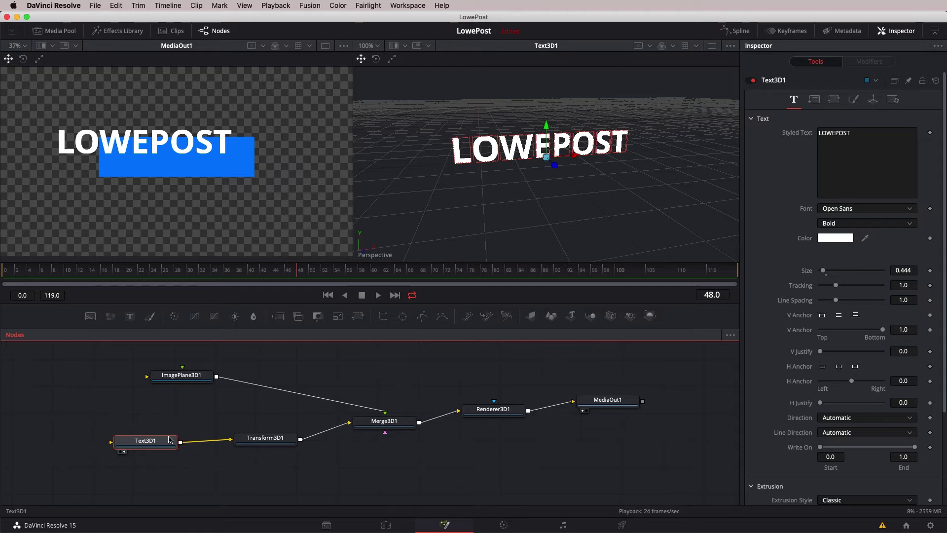
Rename the Text3D1 node as LowePost
{"action": "key", "text": "F2"}
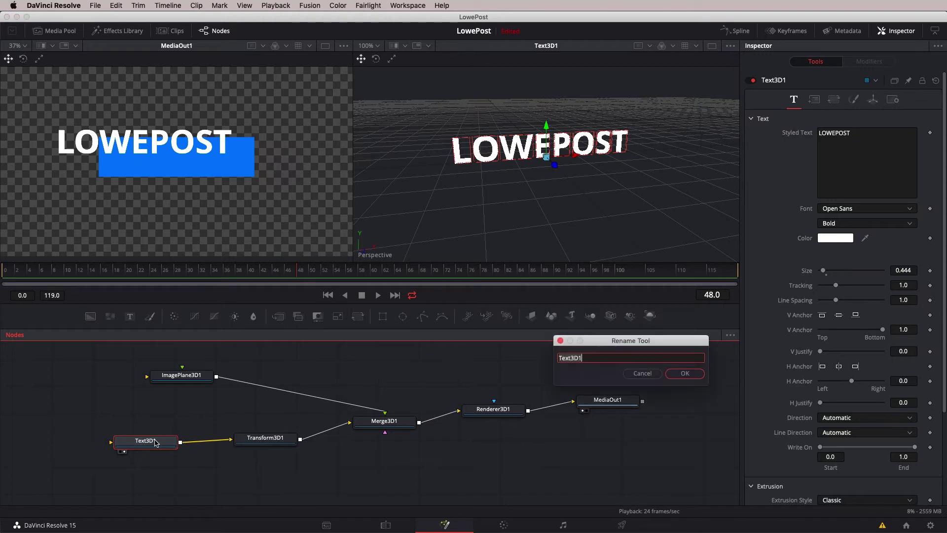
{"action": "type", "text": "LowePost"}
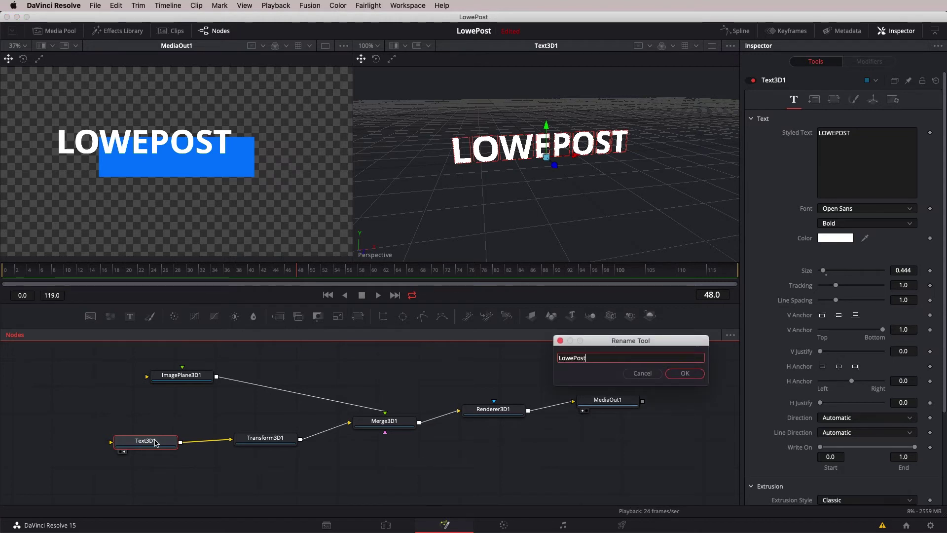
{"action": "key", "text": "Return"}
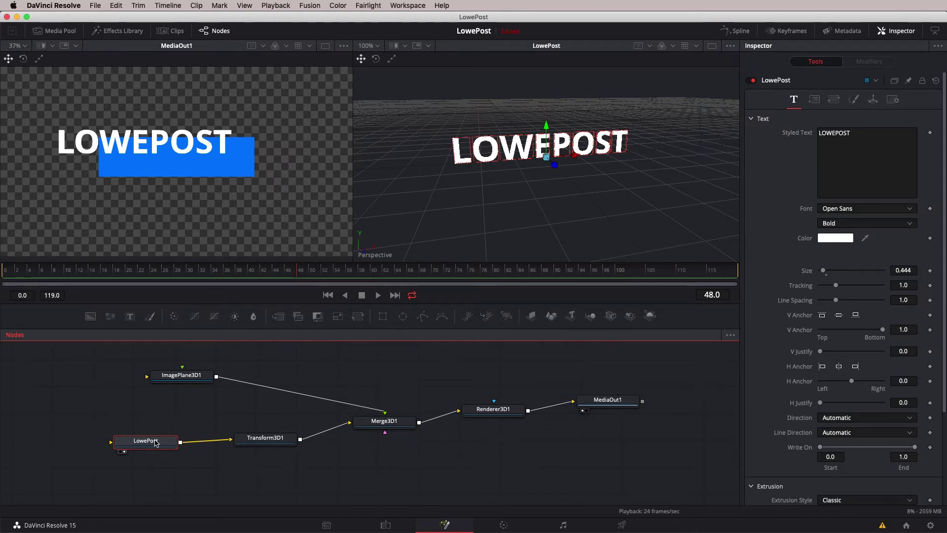
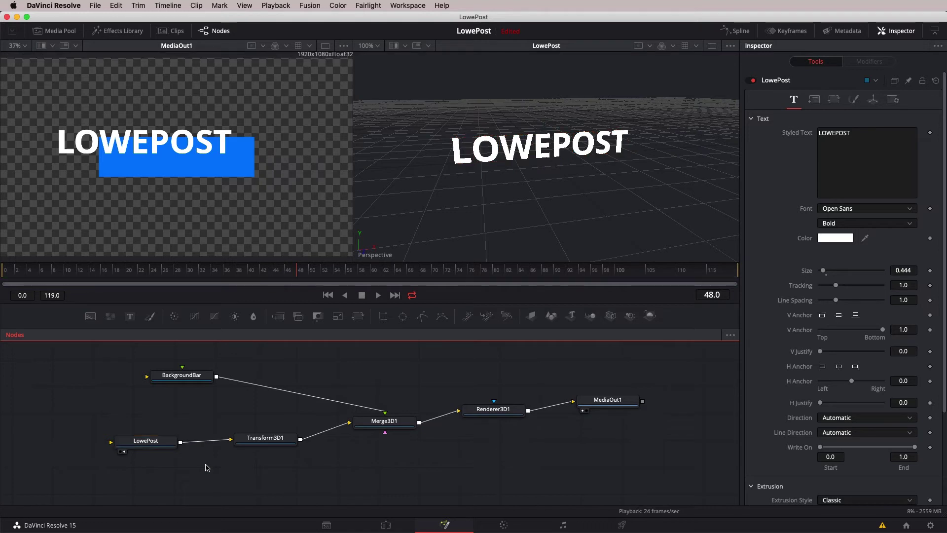
Paste a copy of the LowePost text node, spread out the surrounding nodes and connect the copy to Merge3D1
{"action": "key", "text": "super+v"}
{"action": "left_click_drag", "start_coordinate": [194, 372], "coordinate": [186, 365]}
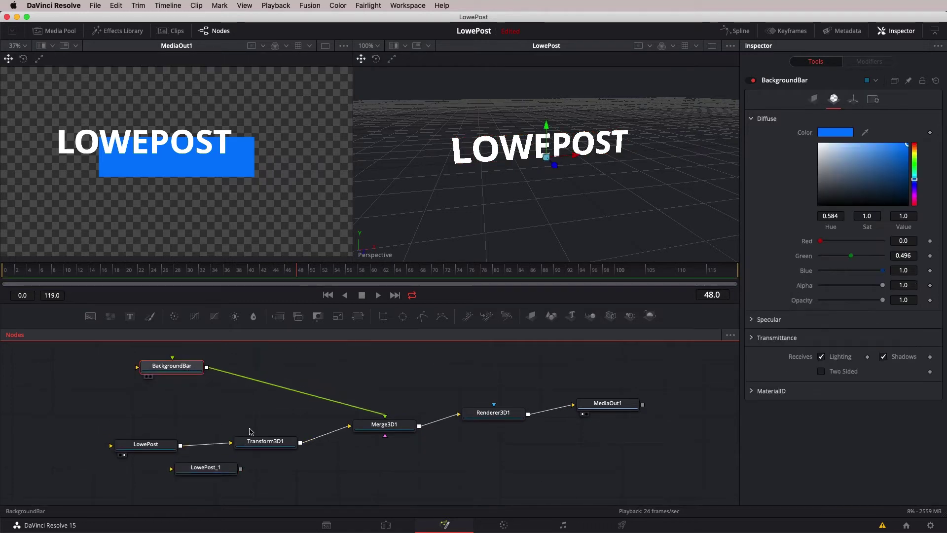
{"action": "left_click_drag", "start_coordinate": [266, 438], "coordinate": [259, 419]}
{"action": "left_click_drag", "start_coordinate": [165, 445], "coordinate": [167, 413]}
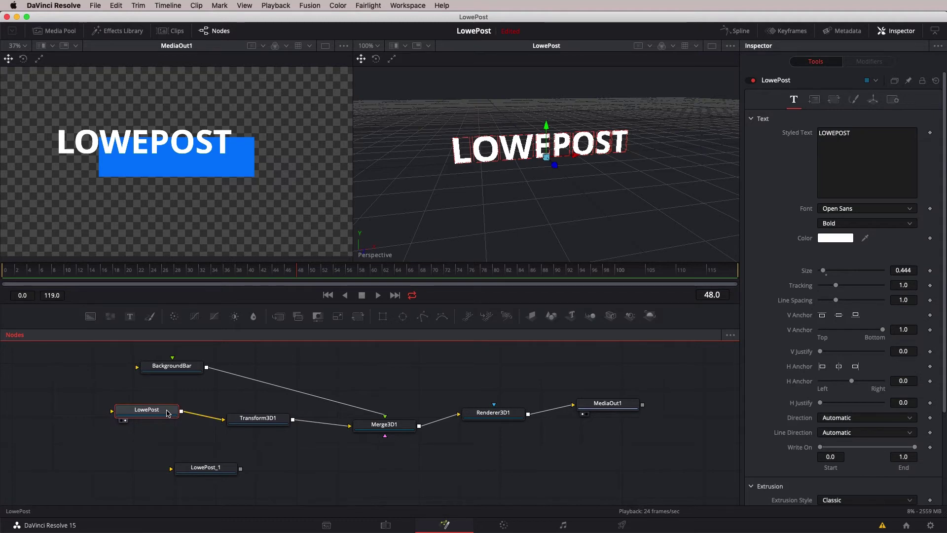
{"action": "left_click_drag", "start_coordinate": [217, 474], "coordinate": [343, 471]}
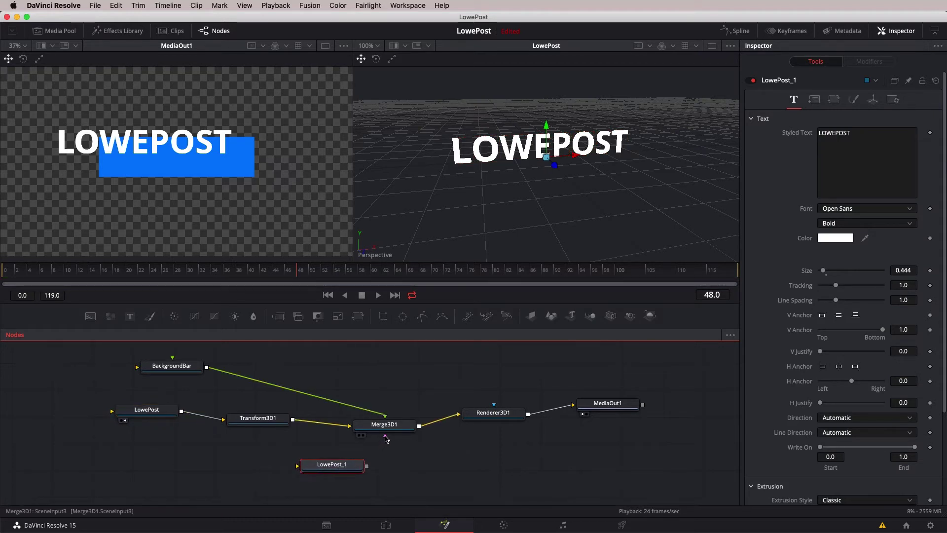
{"action": "left_click_drag", "start_coordinate": [386, 438], "coordinate": [299, 477]}
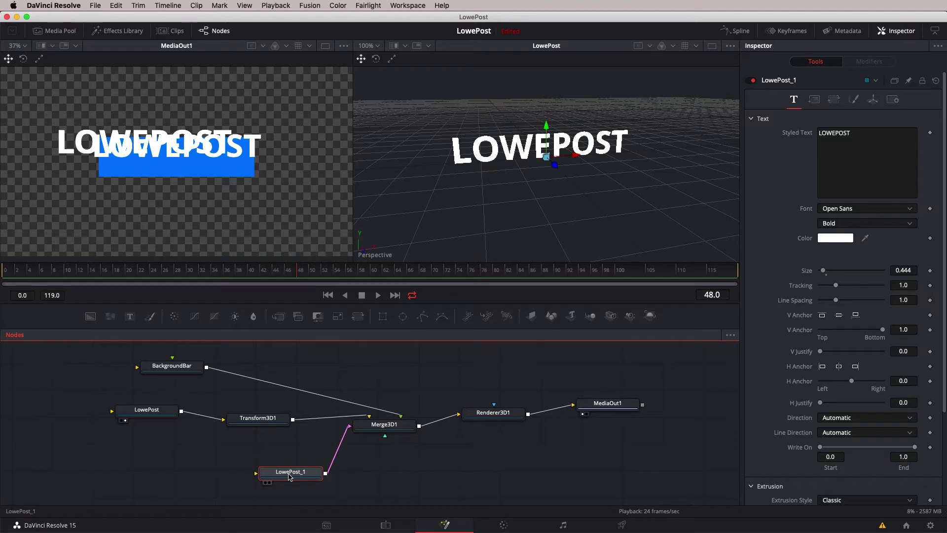
Rename the copied text node as FusionEssentials
{"action": "key", "text": "F2"}
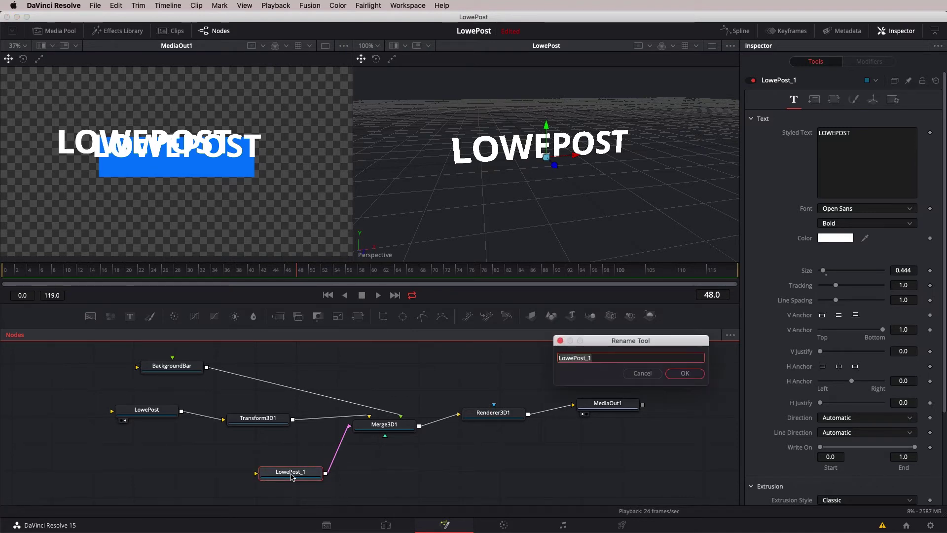
{"action": "type", "text": "FusionEssentials"}
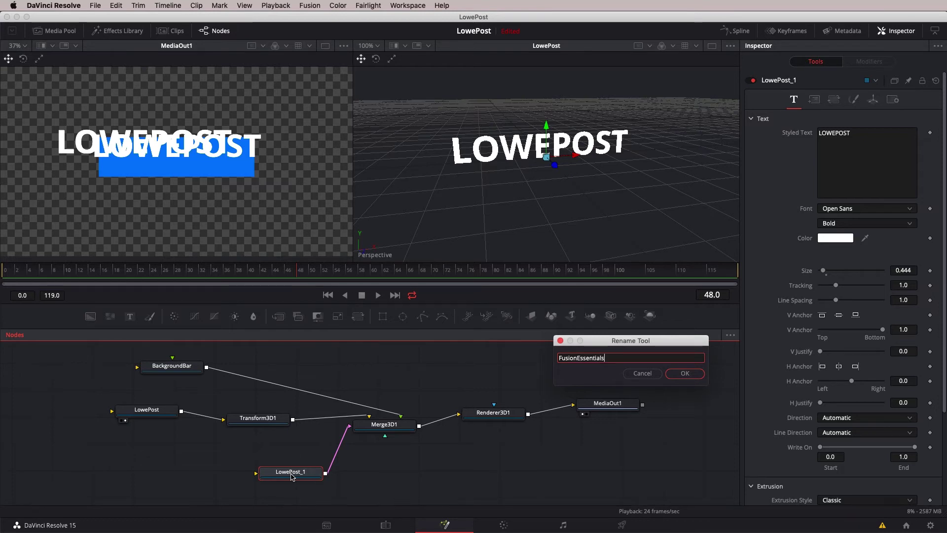
{"action": "key", "text": "Return"}
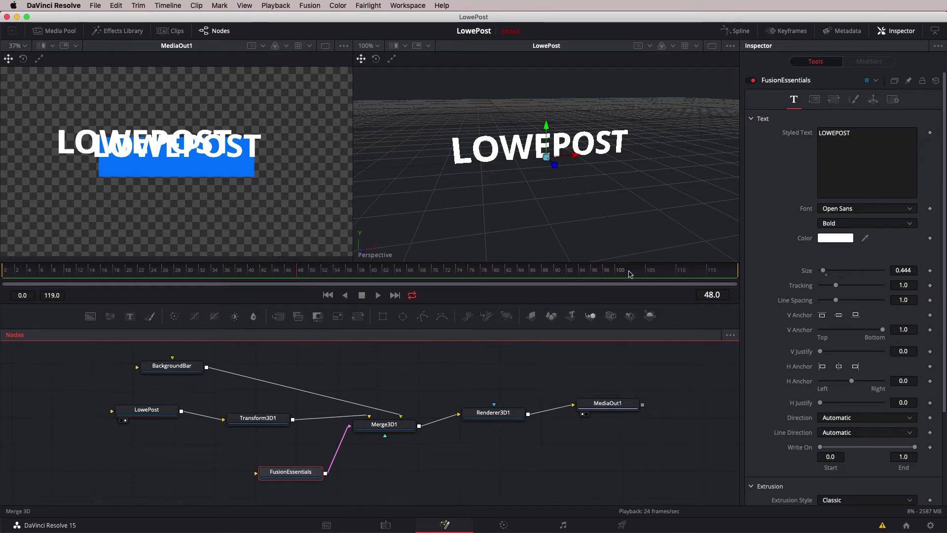
Replace the FusionEssentials styled text with FUSION and ESSENTIALS on two lines and anchor it horizontally to the left
{"action": "left_click", "coordinate": [844, 154]}
{"action": "key", "text": "super+a"}
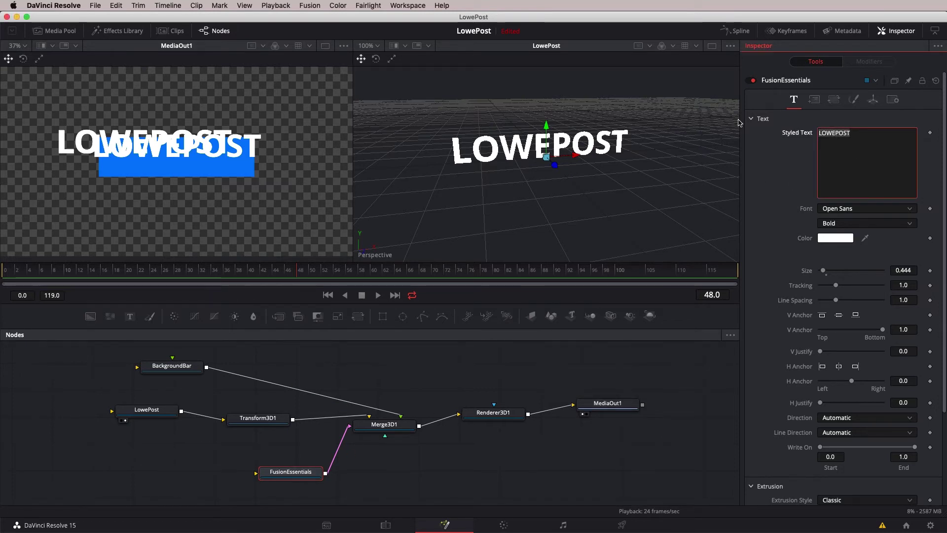
{"action": "type", "text": "FUSION"}
{"action": "key", "text": "Return"}
{"action": "type", "text": "ES"}
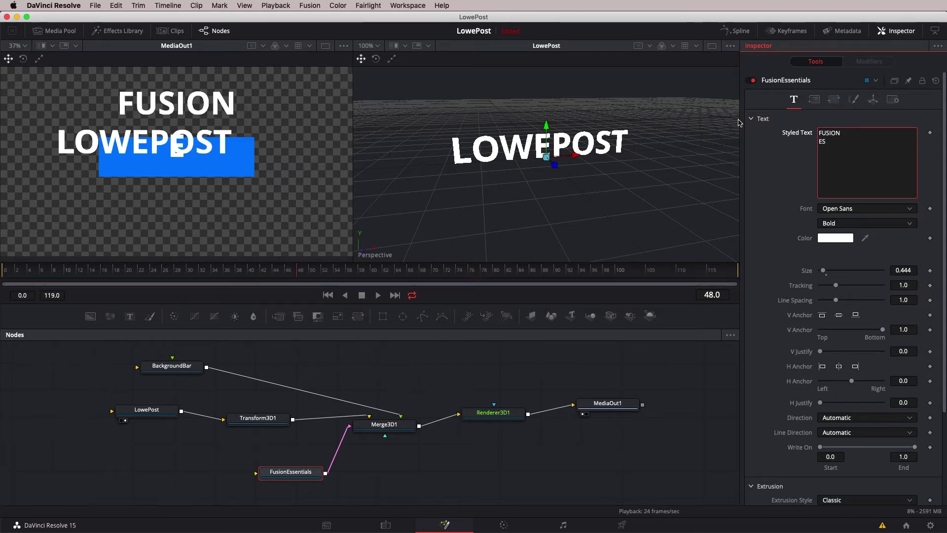
{"action": "type", "text": "SENTIALS"}
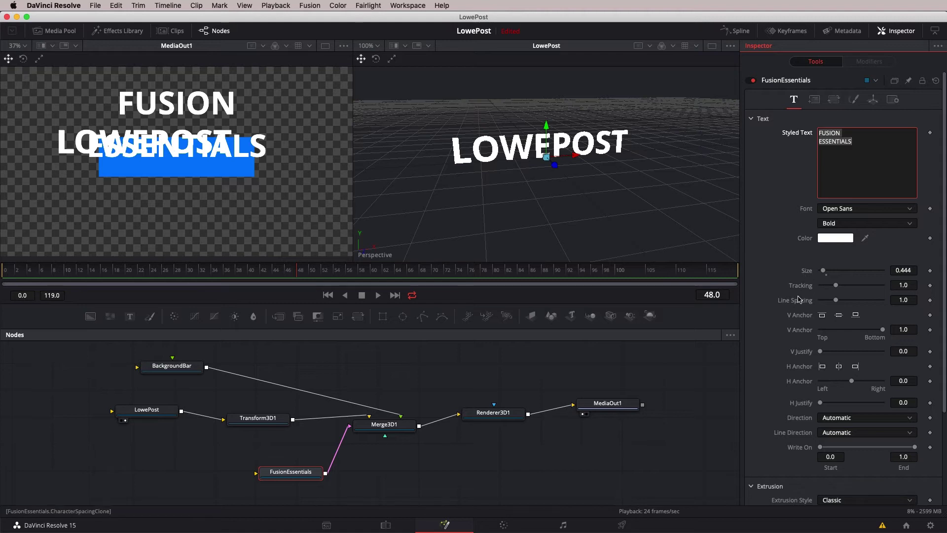
{"action": "left_click", "coordinate": [822, 366]}
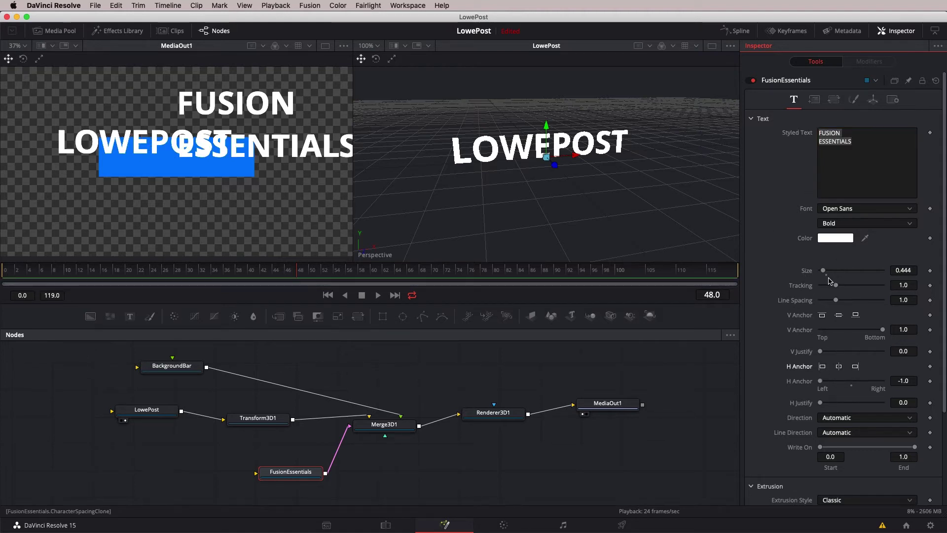
Set the FusionEssentials text size to about 0.248 and tighten its line spacing to about 0.626
{"action": "mouse_move", "coordinate": [825, 272]}
{"action": "left_mouse_down"}
{"action": "mouse_move", "coordinate": [834, 302]}
{"action": "mouse_move", "coordinate": [818, 276]}
{"action": "left_mouse_up"}
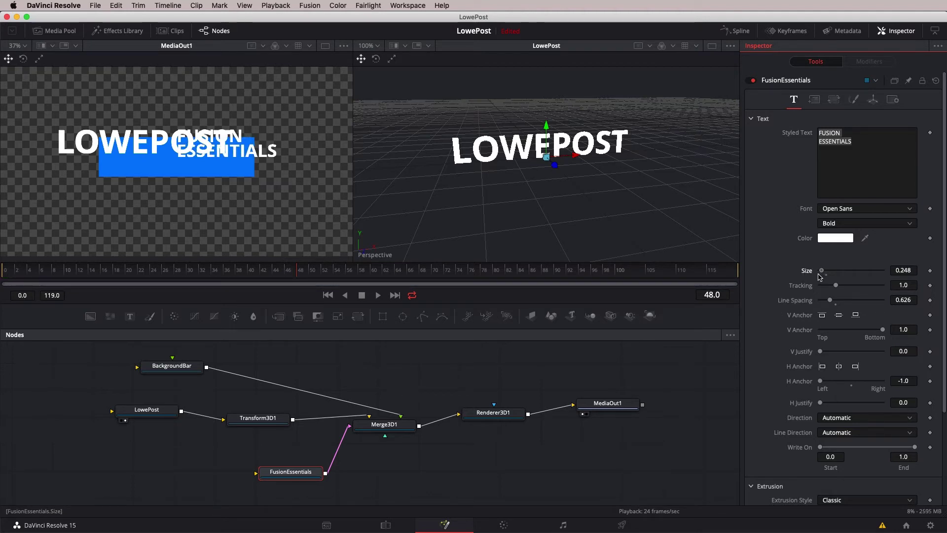
Insert a Transform 3D node between FusionEssentials and Merge3D1 and set its Y Offset to about -0.261
{"action": "left_click_drag", "start_coordinate": [304, 473], "coordinate": [240, 475]}
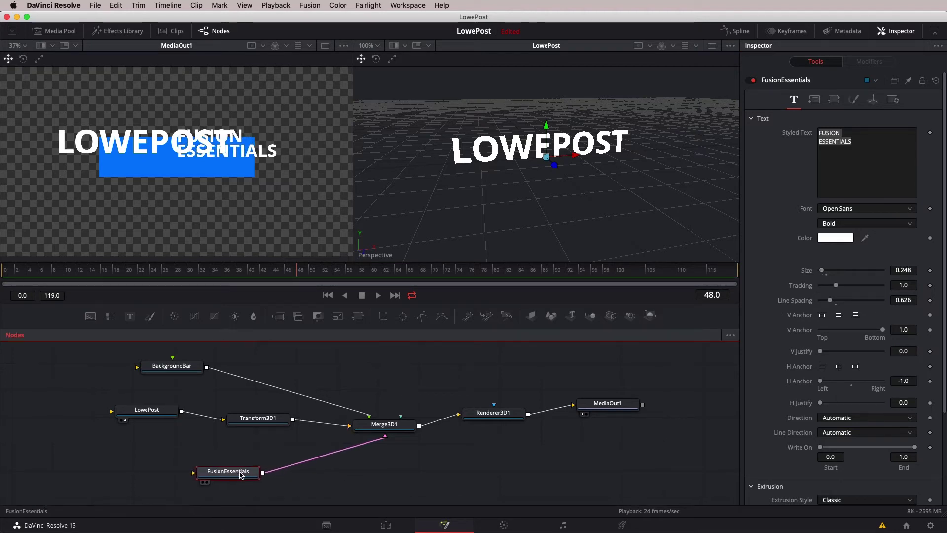
{"action": "key", "text": "shift+space"}
{"action": "type", "text": "TRANs"}
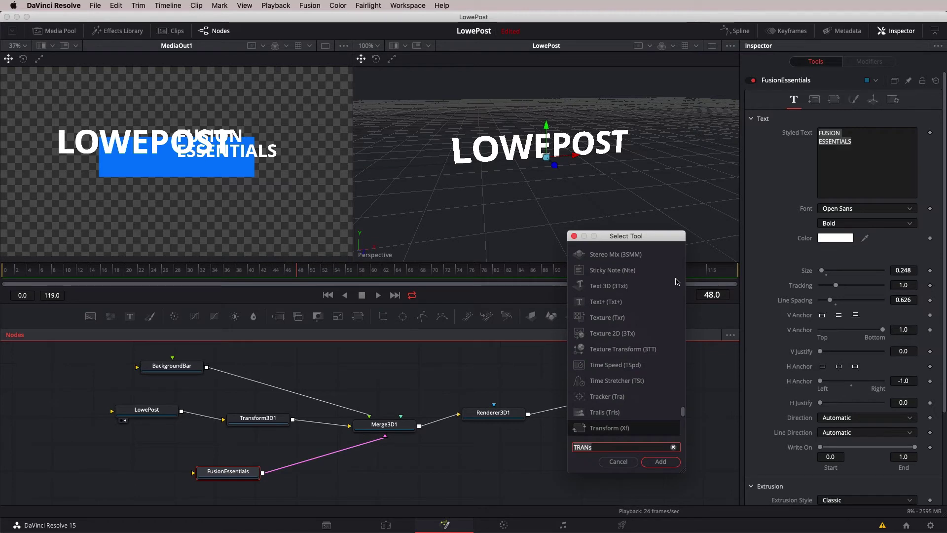
{"action": "scroll", "coordinate": [636, 428], "scroll_direction": "down", "scroll_amount": 1}
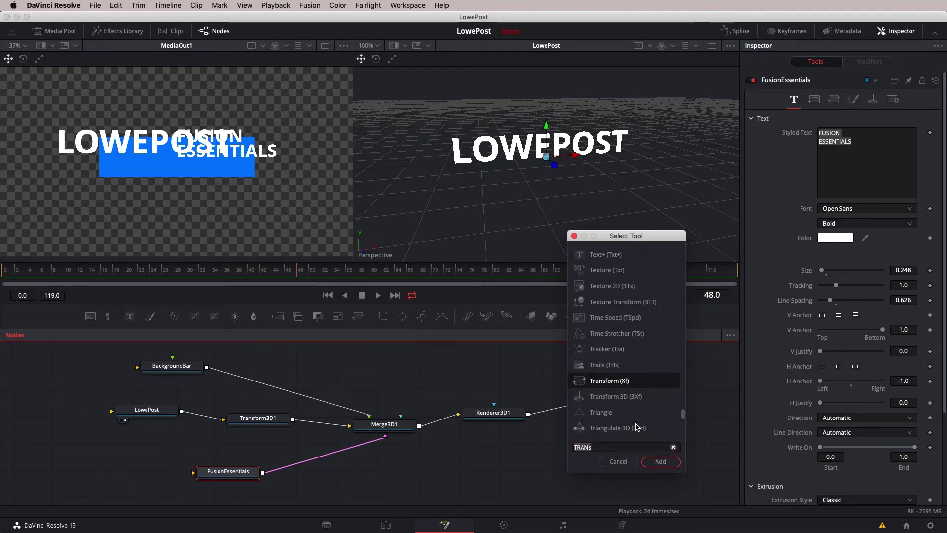
{"action": "left_click", "coordinate": [612, 398]}
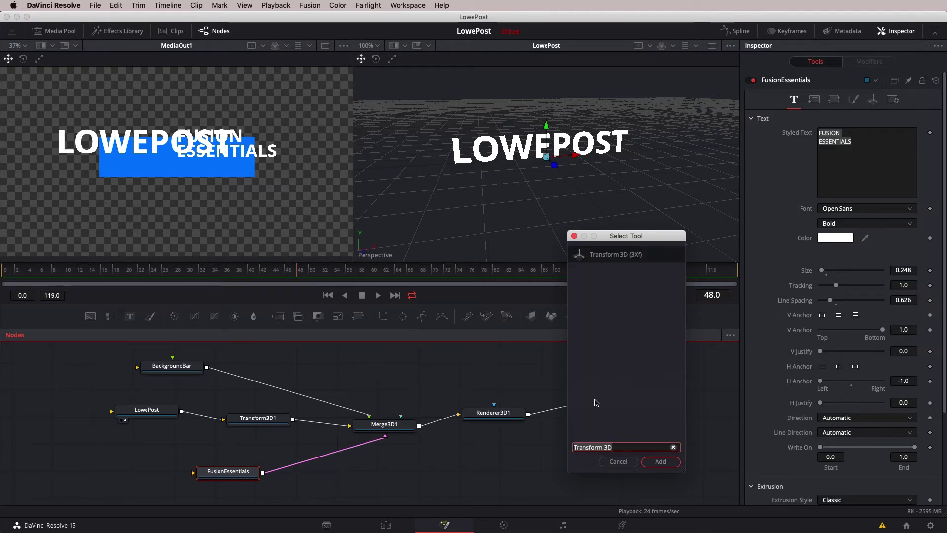
{"action": "left_click", "coordinate": [661, 462]}
{"action": "left_click_drag", "start_coordinate": [259, 474], "coordinate": [226, 469]}
{"action": "left_click_drag", "start_coordinate": [321, 481], "coordinate": [314, 474]}
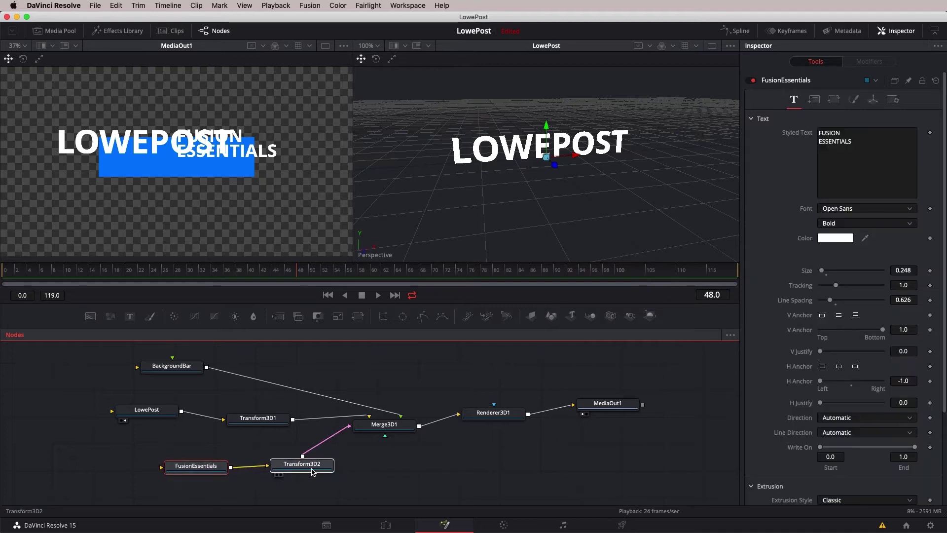
{"action": "mouse_move", "coordinate": [846, 149]}
{"action": "left_mouse_down"}
{"action": "mouse_move", "coordinate": [854, 152]}
{"action": "mouse_move", "coordinate": [841, 156]}
{"action": "left_mouse_up"}
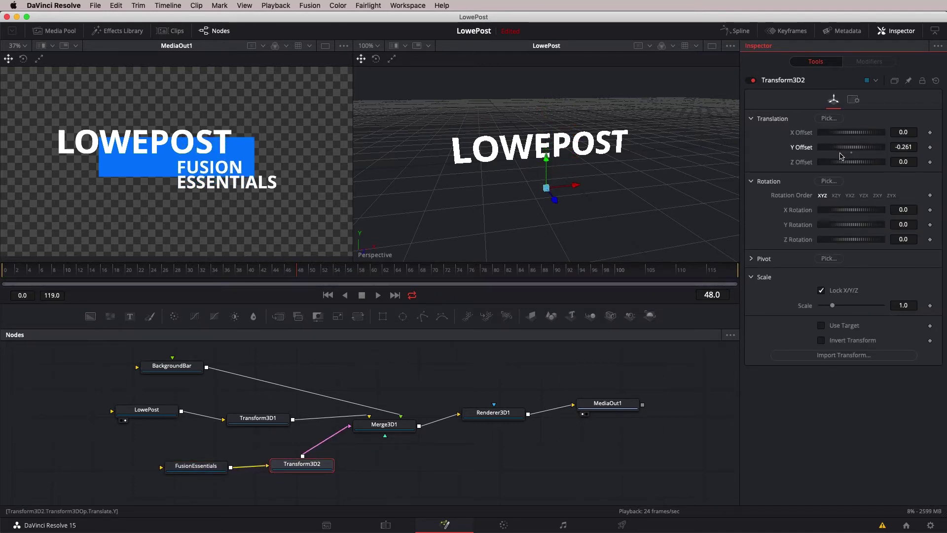
Display Merge3D1 in the 3D perspective viewer and set Transform3D2's Z Offset to about 0.044
{"action": "left_click", "coordinate": [386, 428]}
{"action": "key", "text": "2"}
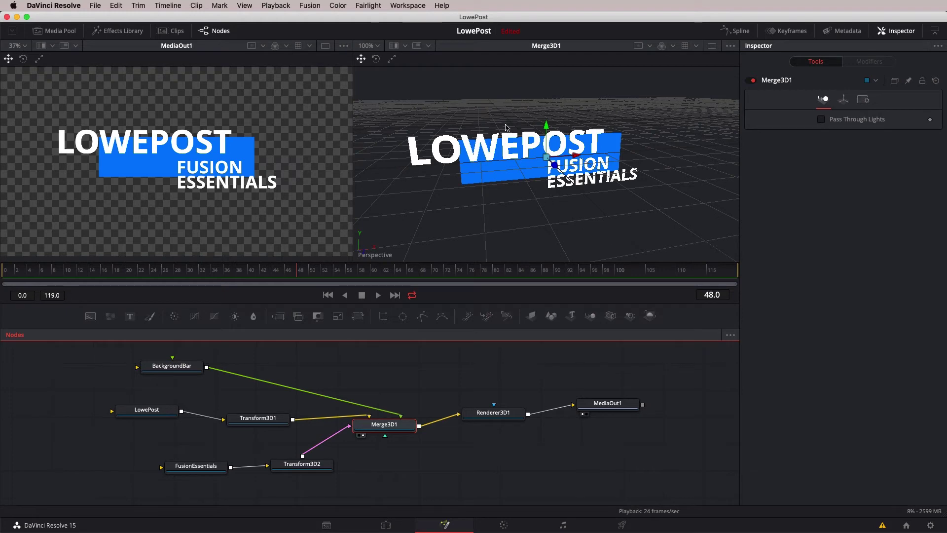
{"action": "left_click_drag", "start_coordinate": [537, 192], "coordinate": [355, 276]}
{"action": "left_click", "coordinate": [317, 464]}
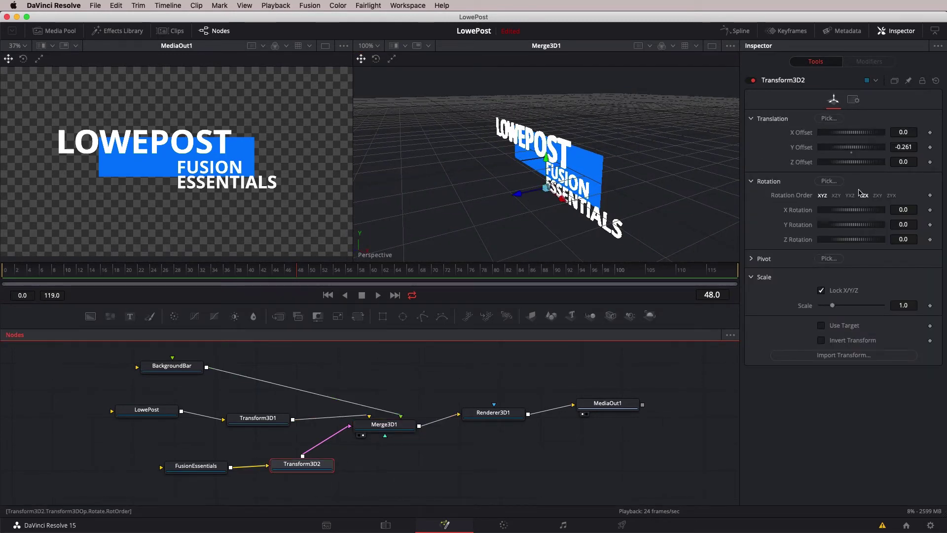
{"action": "left_click_drag", "start_coordinate": [858, 166], "coordinate": [863, 165]}
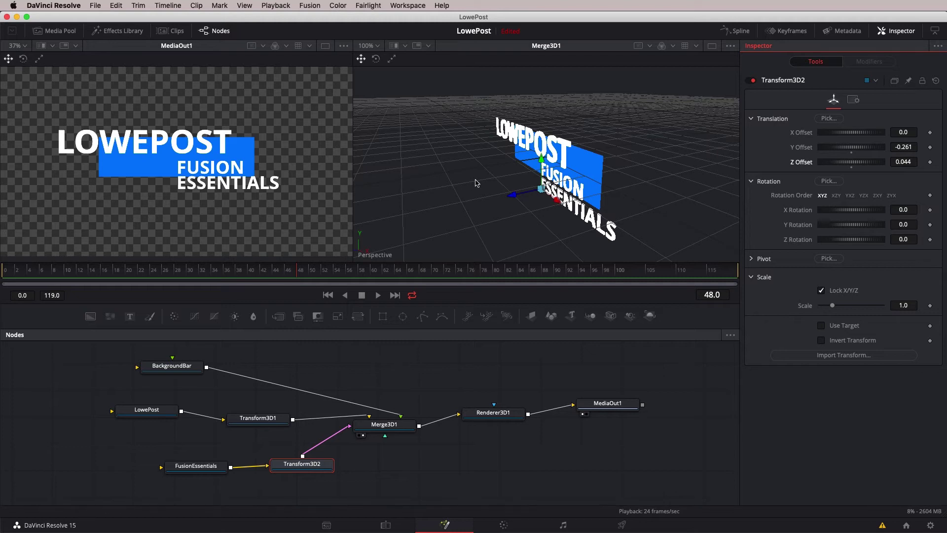
Set the Extrusion Depth of the LowePost text to about 0.0614 and of the FusionEssentials text to about 0.0472
{"action": "left_click", "coordinate": [155, 413]}
{"action": "scroll", "coordinate": [789, 444], "scroll_direction": "down", "scroll_amount": 5}
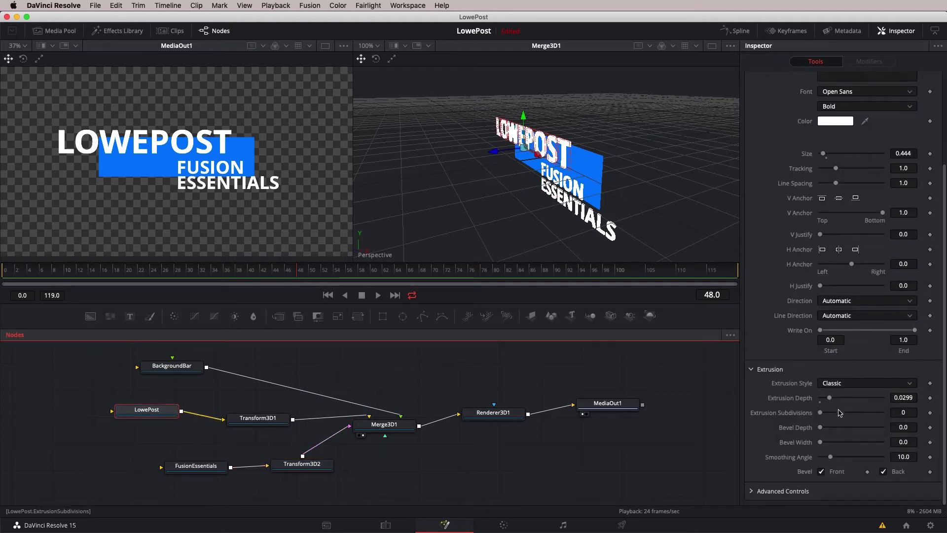
{"action": "left_click_drag", "start_coordinate": [820, 398], "coordinate": [842, 399]}
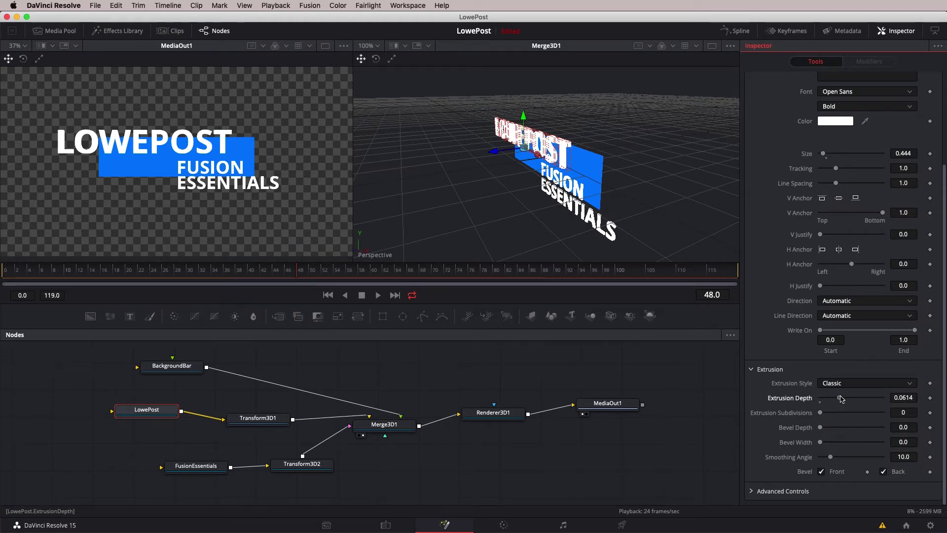
{"action": "left_click", "coordinate": [200, 467]}
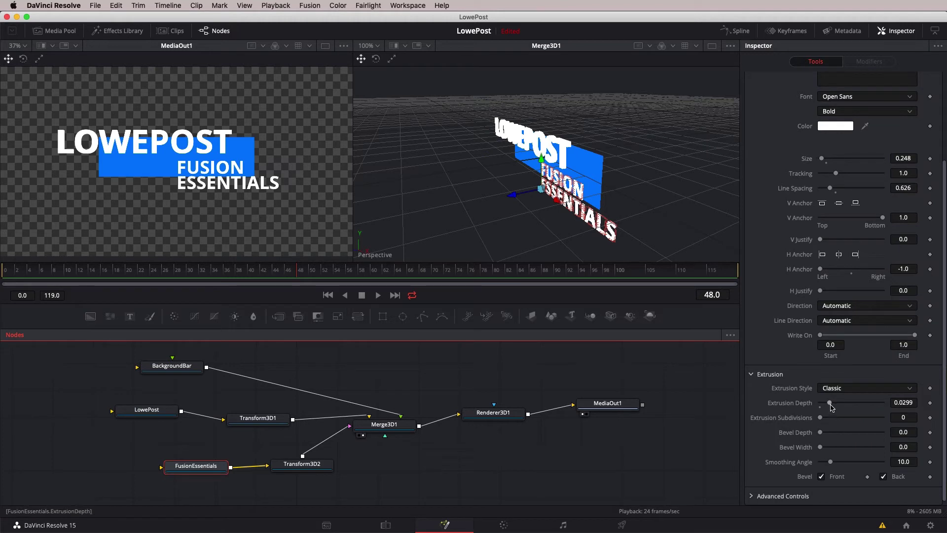
{"action": "left_click_drag", "start_coordinate": [829, 402], "coordinate": [836, 405]}
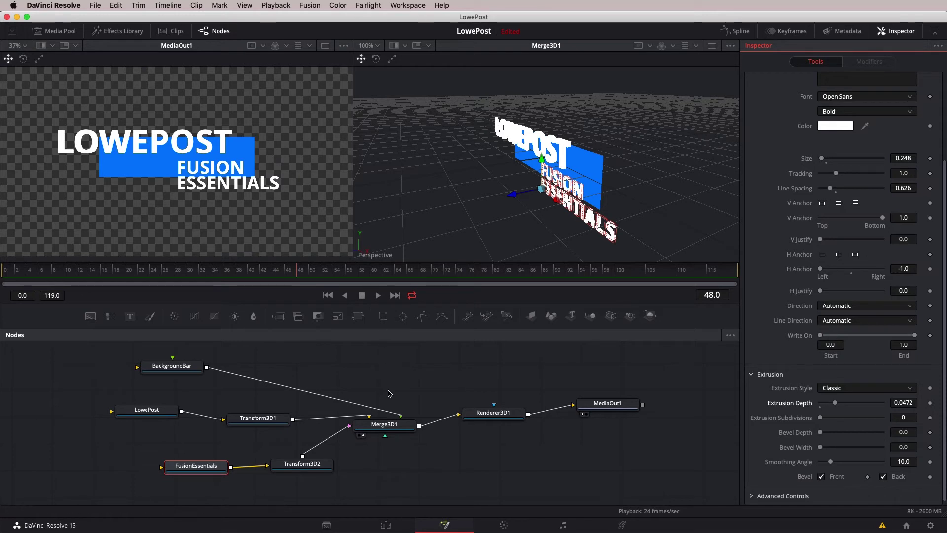
Try shifting the whole title vertically and rotating it around Y with Merge3D1's transform, and undo the changes
{"action": "left_click", "coordinate": [389, 427]}
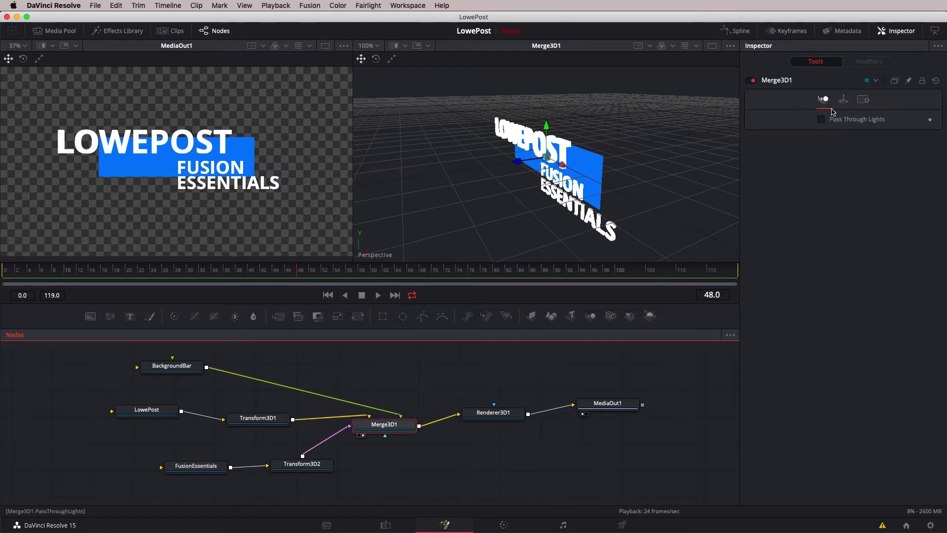
{"action": "left_click", "coordinate": [843, 100]}
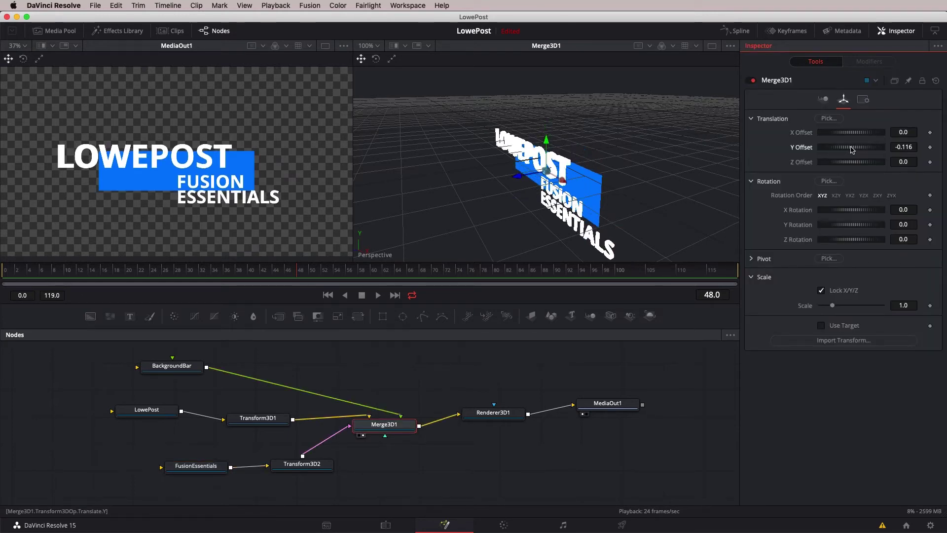
{"action": "mouse_move", "coordinate": [860, 225]}
{"action": "left_mouse_down"}
{"action": "mouse_move", "coordinate": [849, 228]}
{"action": "mouse_move", "coordinate": [868, 223]}
{"action": "left_mouse_up"}
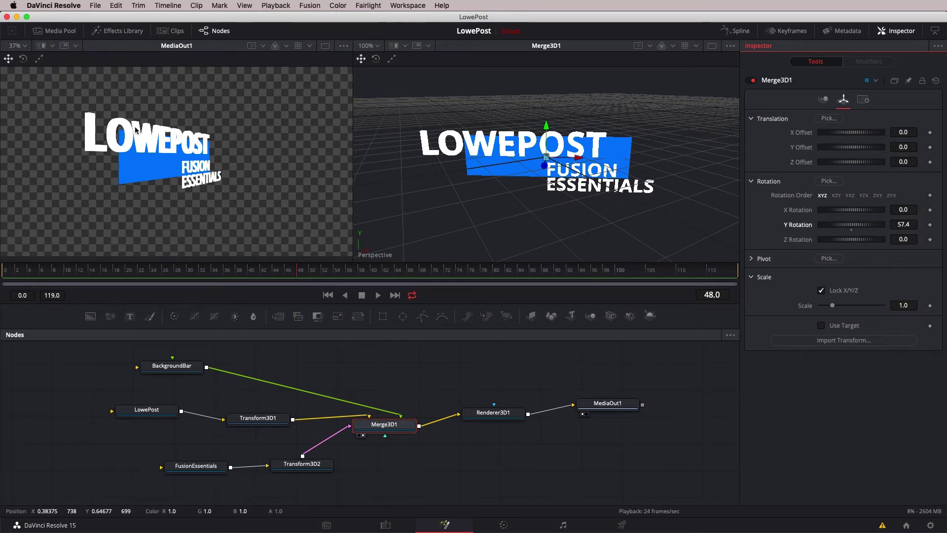
{"action": "key", "text": "super+z"}
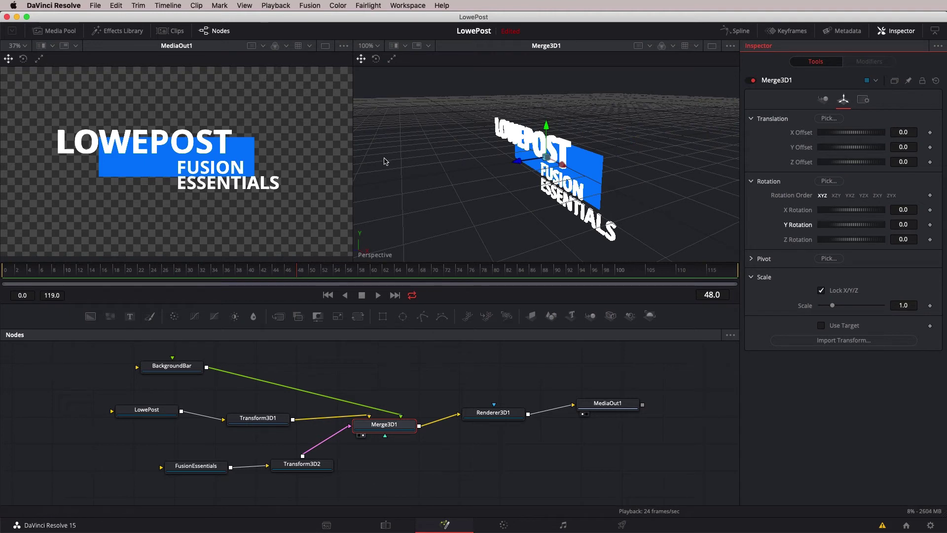
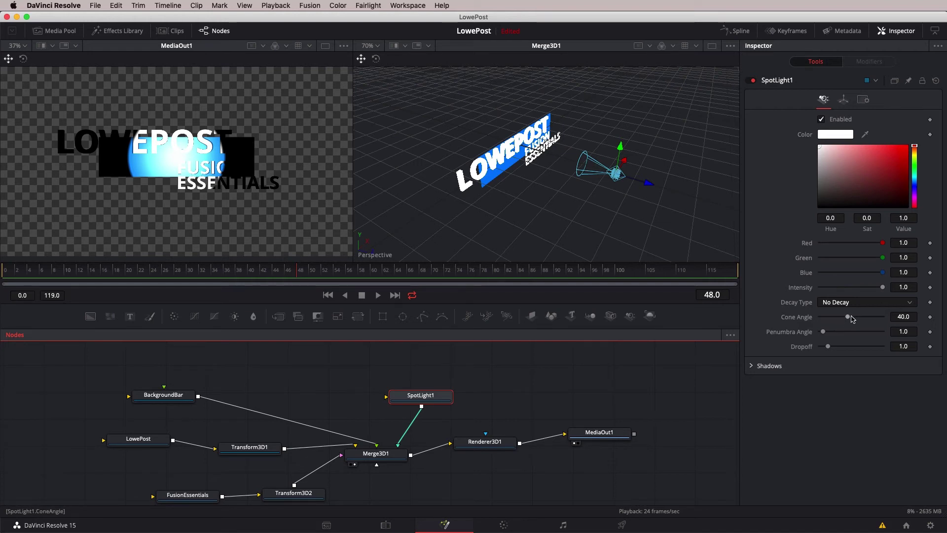
Set SpotLight1's Cone Angle to 90, its Penumbra Angle to about 10.24 and its Intensity to about 0.772
{"action": "left_click_drag", "start_coordinate": [847, 317], "coordinate": [889, 314]}
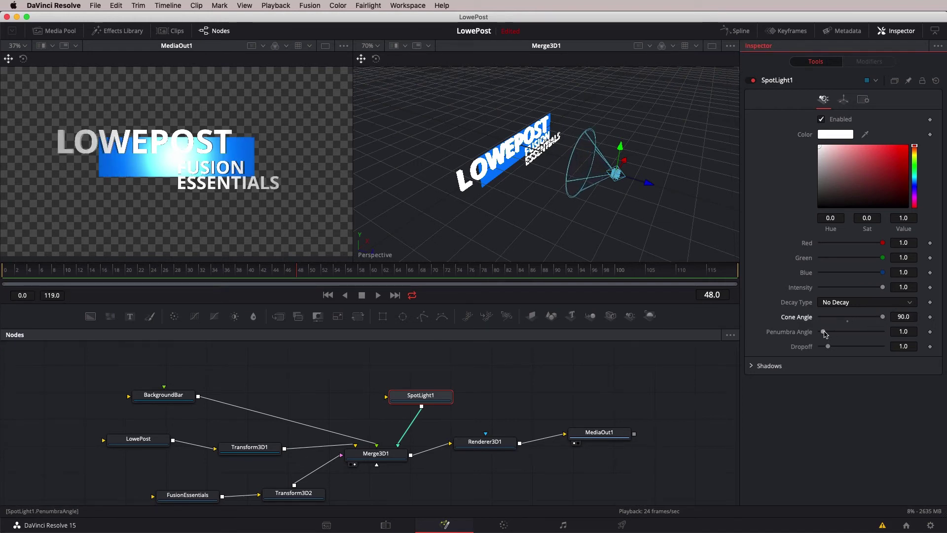
{"action": "left_click_drag", "start_coordinate": [823, 333], "coordinate": [859, 330]}
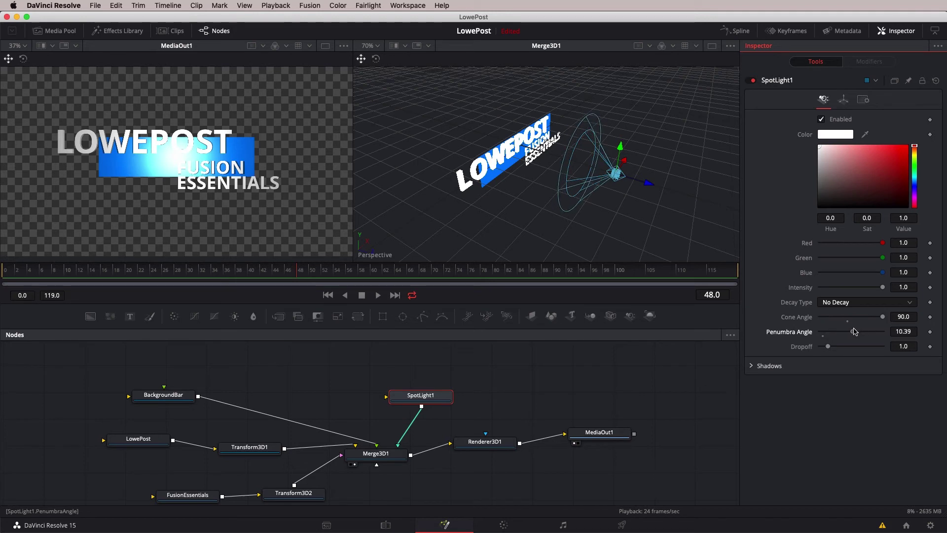
{"action": "mouse_move", "coordinate": [883, 287]}
{"action": "left_mouse_down"}
{"action": "mouse_move", "coordinate": [850, 291]}
{"action": "mouse_move", "coordinate": [869, 289]}
{"action": "left_mouse_up"}
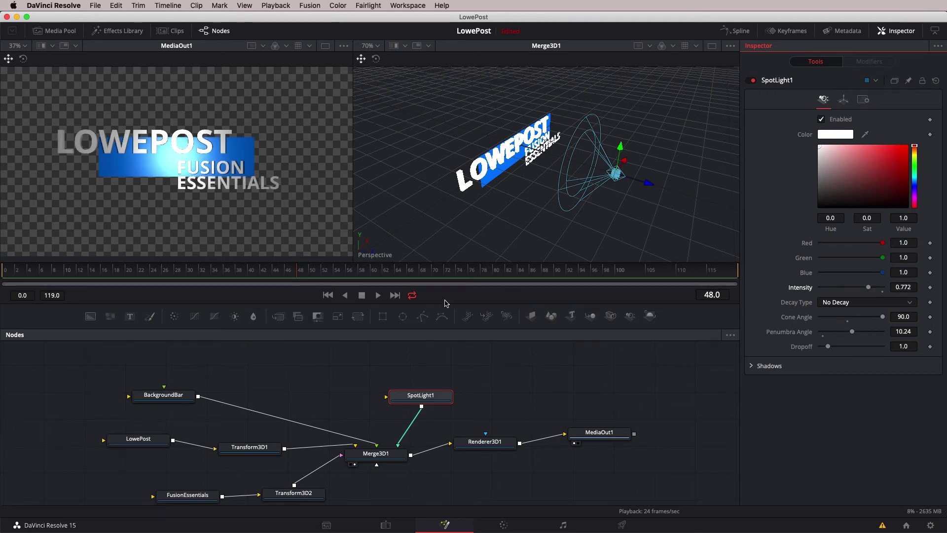
At frame 4, move SpotLight1 farther from the title, with Intensity about 0.622 and Penumbra Angle 20
{"action": "left_click", "coordinate": [279, 270]}
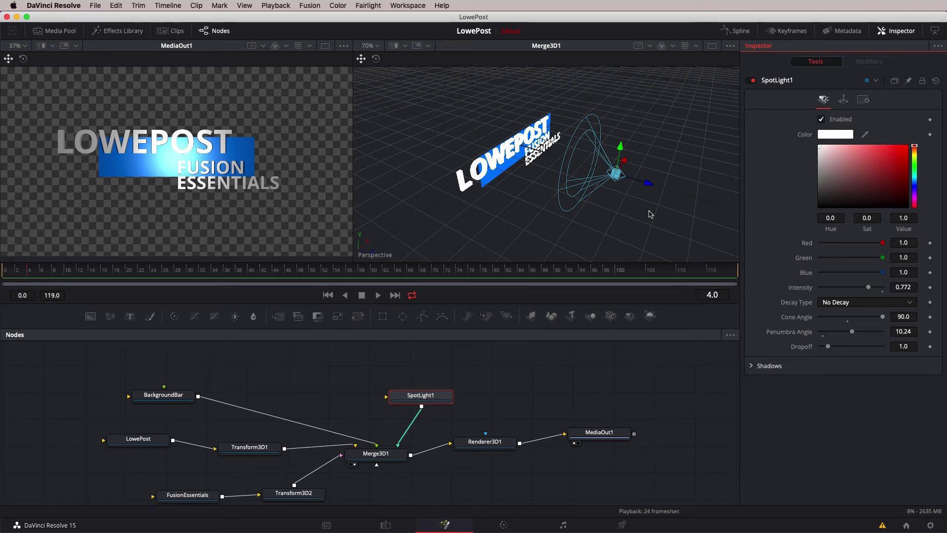
{"action": "left_click_drag", "start_coordinate": [626, 164], "coordinate": [862, 290]}
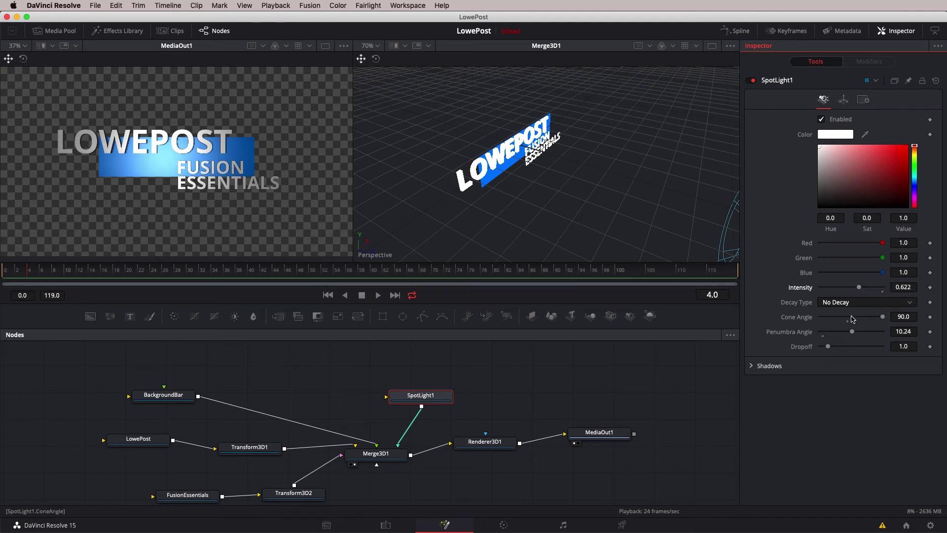
{"action": "left_click_drag", "start_coordinate": [853, 334], "coordinate": [895, 330]}
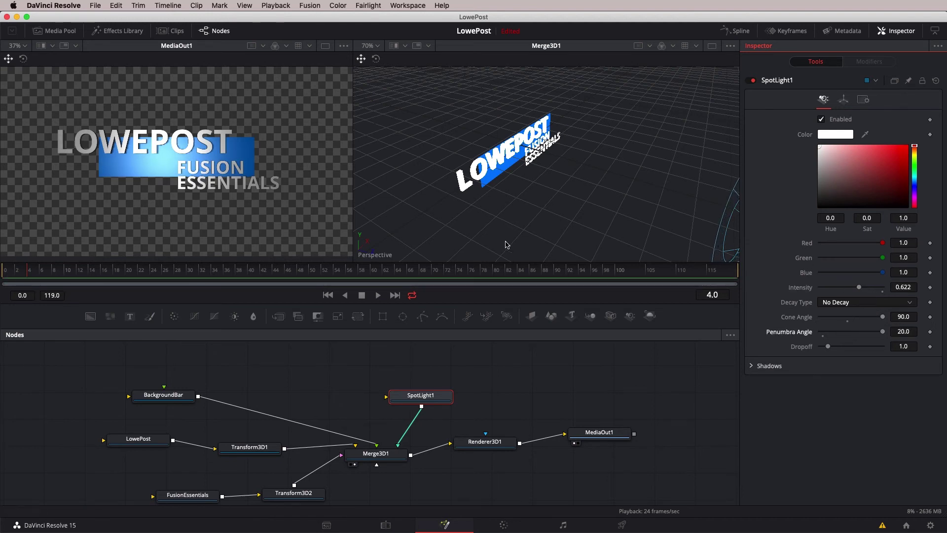
Bring the LOWEPOST text forward from the background bar by setting Transform3D1's Z Offset to about 0.173
{"action": "left_click", "coordinate": [146, 440]}
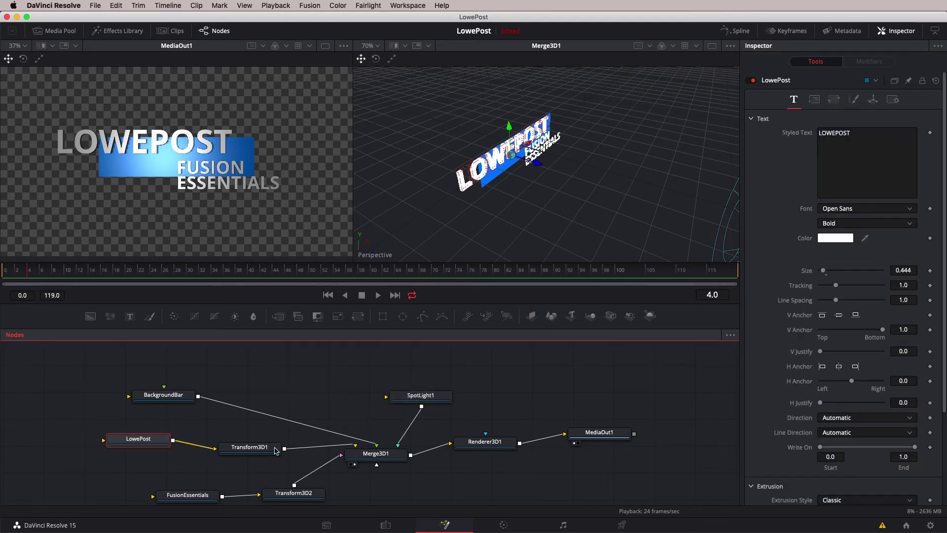
{"action": "left_click", "coordinate": [249, 448]}
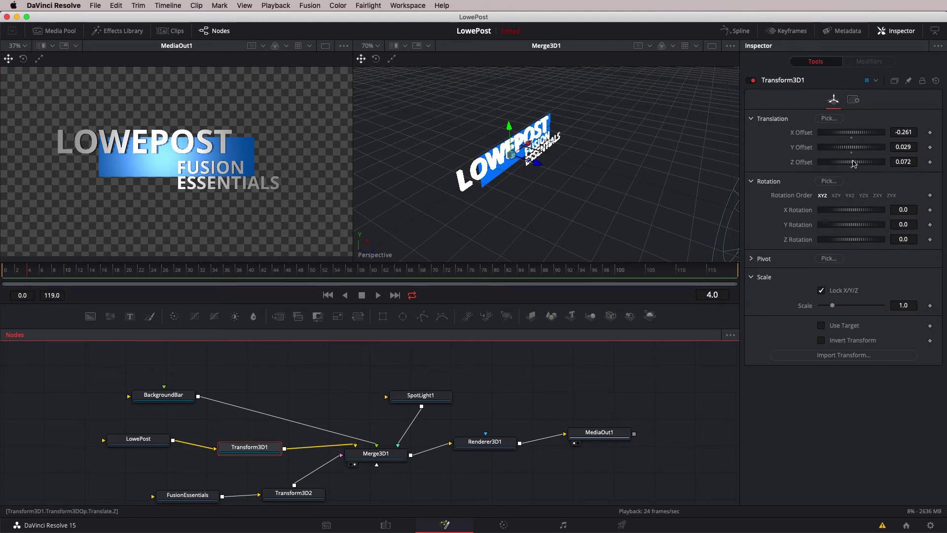
{"action": "left_click_drag", "start_coordinate": [852, 162], "coordinate": [855, 163]}
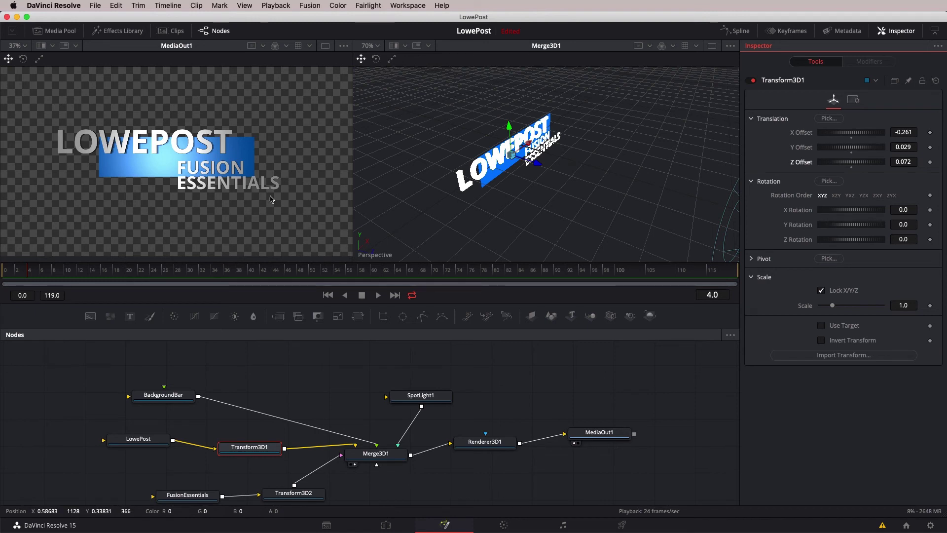
{"action": "mouse_move", "coordinate": [848, 165]}
{"action": "left_mouse_down"}
{"action": "mouse_move", "coordinate": [875, 164]}
{"action": "mouse_move", "coordinate": [852, 170]}
{"action": "left_mouse_up"}
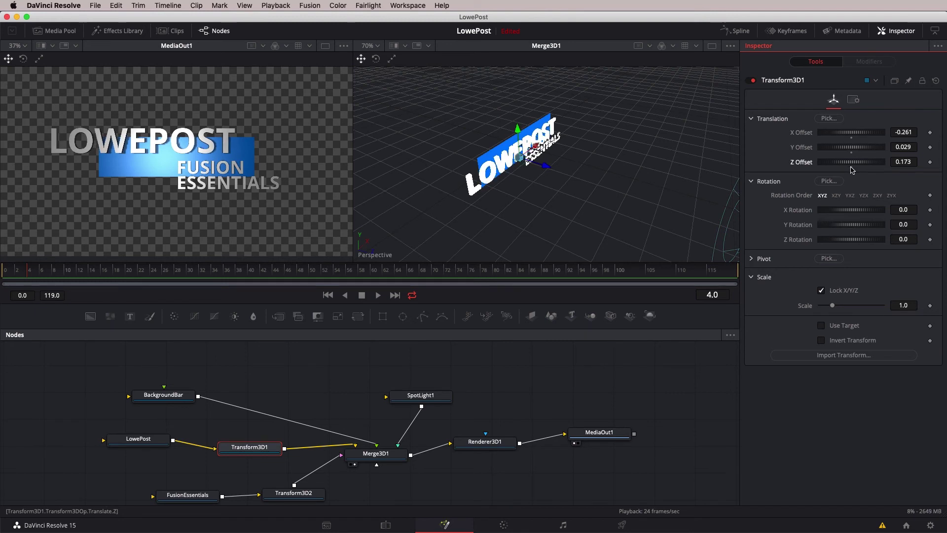
Bring the FUSION ESSENTIALS text forward by setting Transform3D2's Z Offset to about 0.174
{"action": "scroll", "coordinate": [207, 493], "scroll_direction": "down", "scroll_amount": 2}
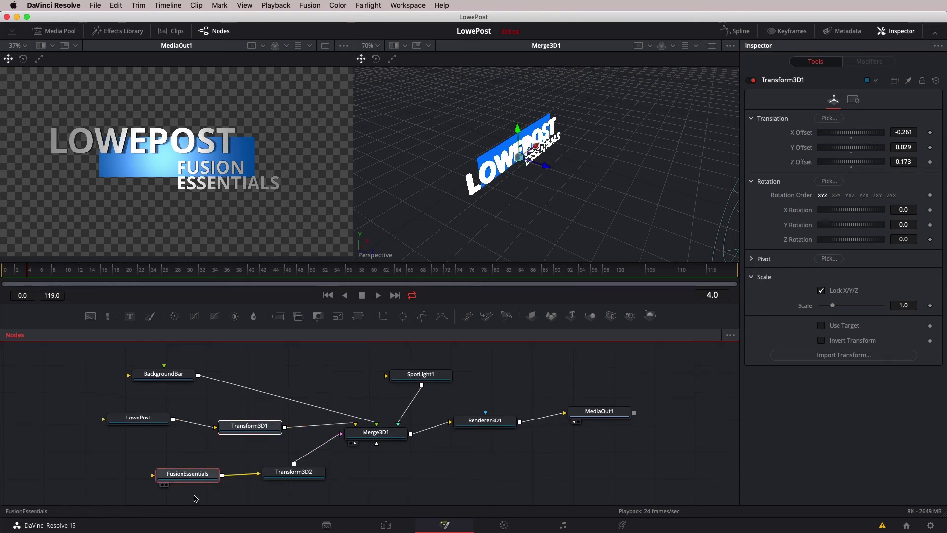
{"action": "left_click", "coordinate": [187, 473]}
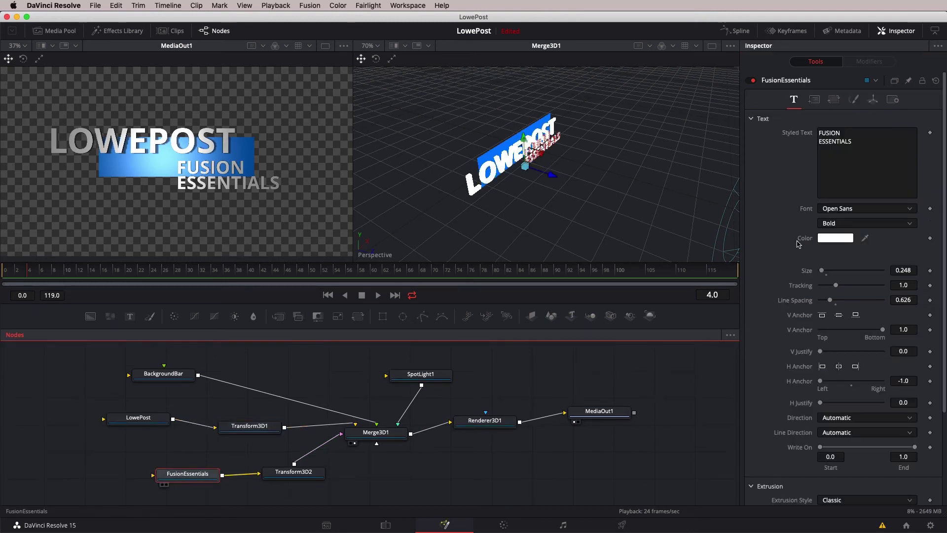
{"action": "left_click", "coordinate": [294, 471]}
{"action": "left_click_drag", "start_coordinate": [848, 163], "coordinate": [853, 164]}
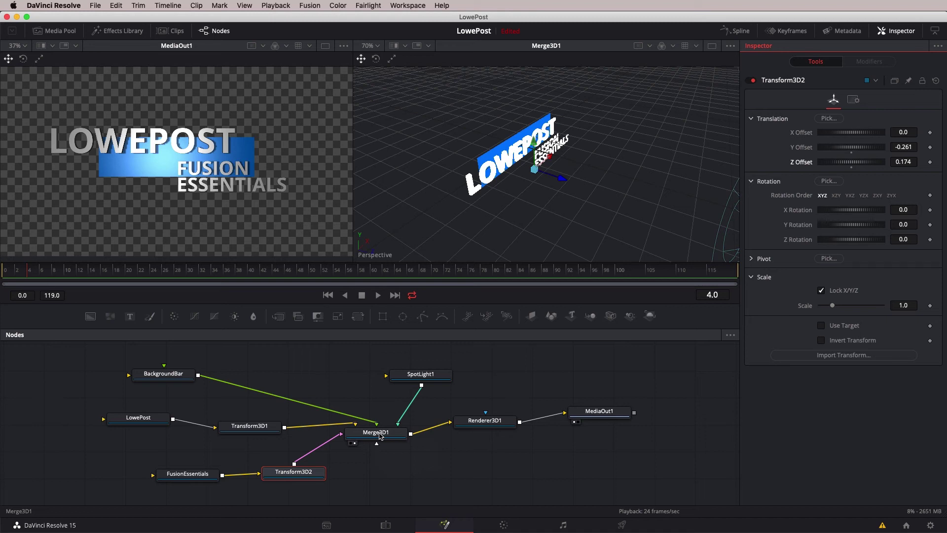
Move the SpotLight1 node above Transform3D1 and show the safe-area guides in the MediaOut1 viewer
{"action": "left_click_drag", "start_coordinate": [418, 379], "coordinate": [324, 371]}
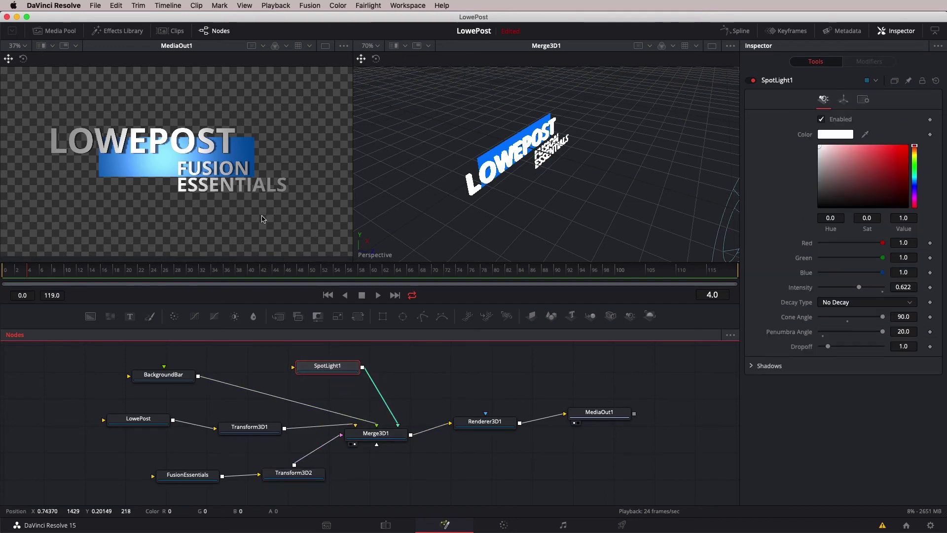
{"action": "right_click", "coordinate": [283, 211]}
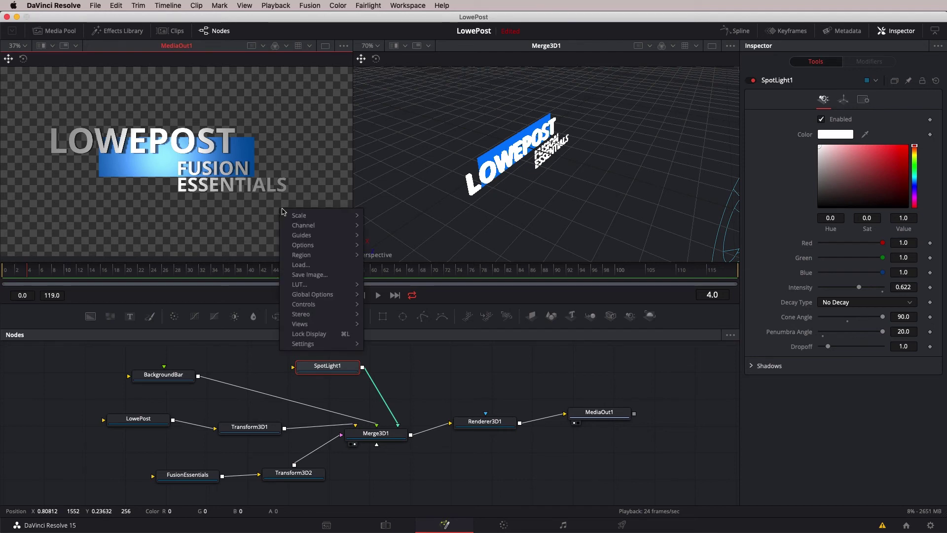
{"action": "mouse_move", "coordinate": [296, 234]}
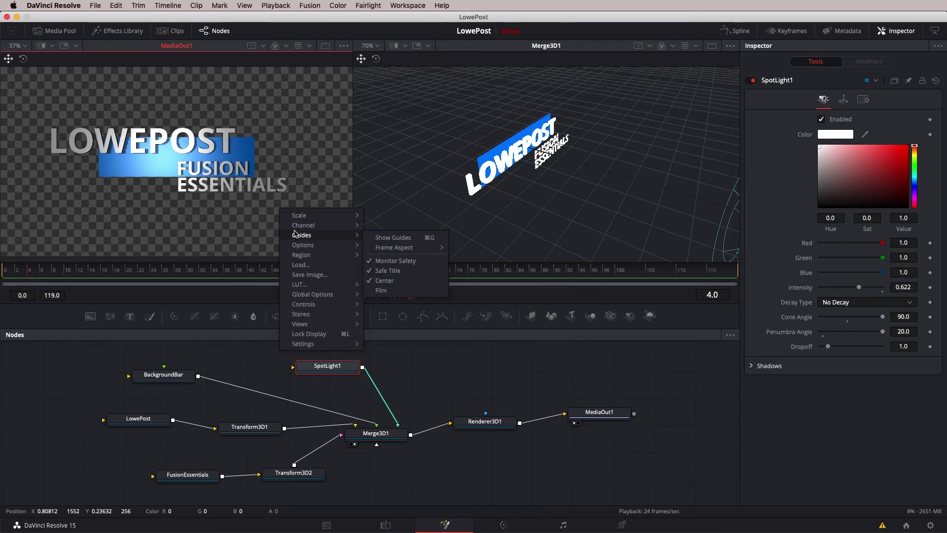
{"action": "left_click", "coordinate": [395, 282]}
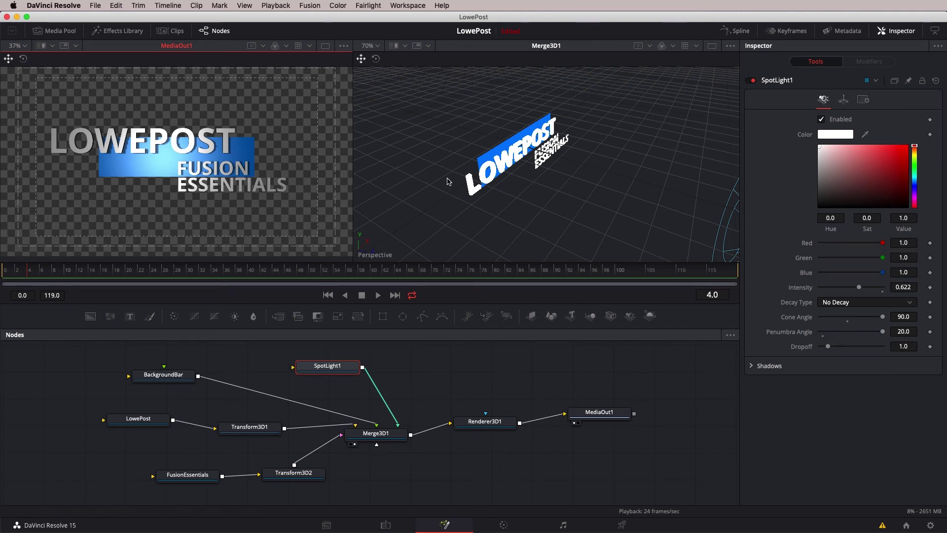
Scale the whole title down uniformly by setting Merge3D1's Scale to 0.68 with X/Y/Z locked
{"action": "left_click", "coordinate": [376, 433]}
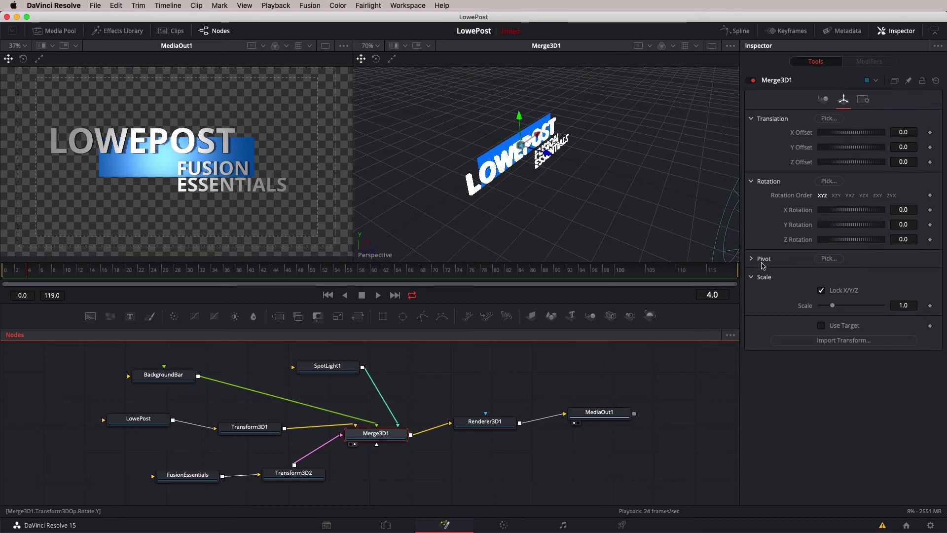
{"action": "left_click", "coordinate": [830, 292]}
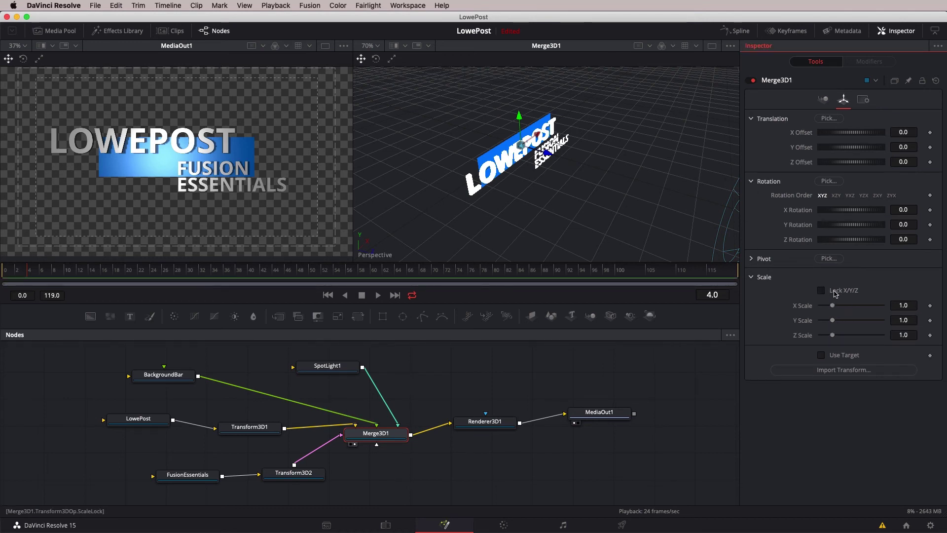
{"action": "left_click", "coordinate": [834, 294]}
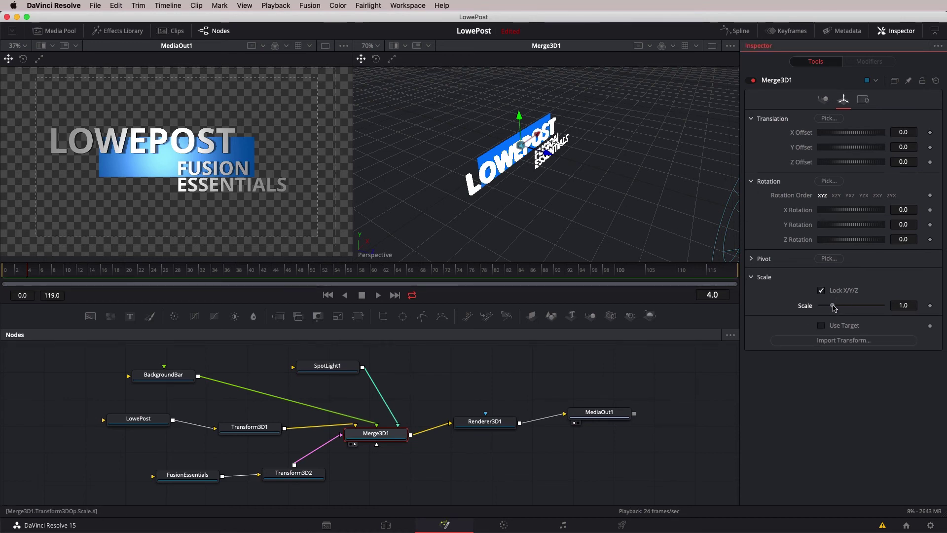
{"action": "left_click_drag", "start_coordinate": [833, 307], "coordinate": [794, 314]}
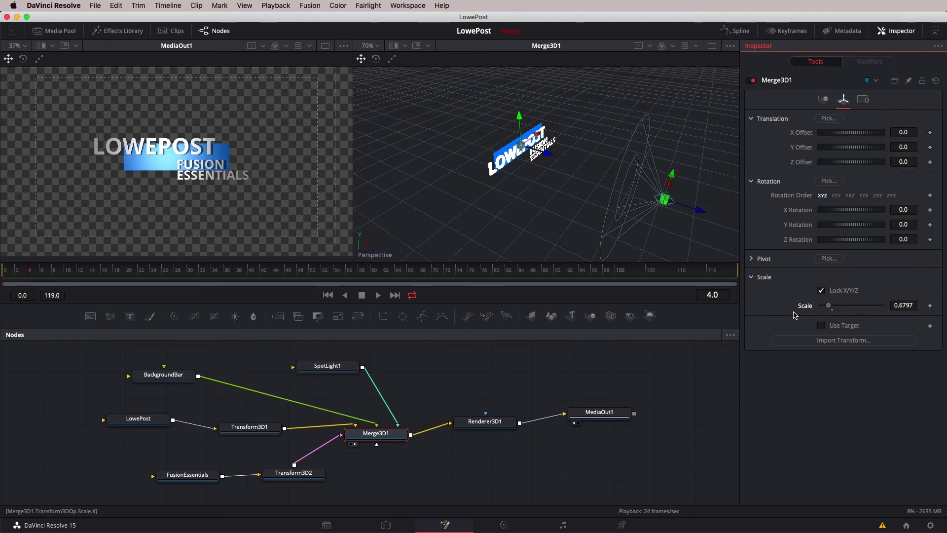
{"action": "left_click_drag", "start_coordinate": [795, 314], "coordinate": [795, 314]}
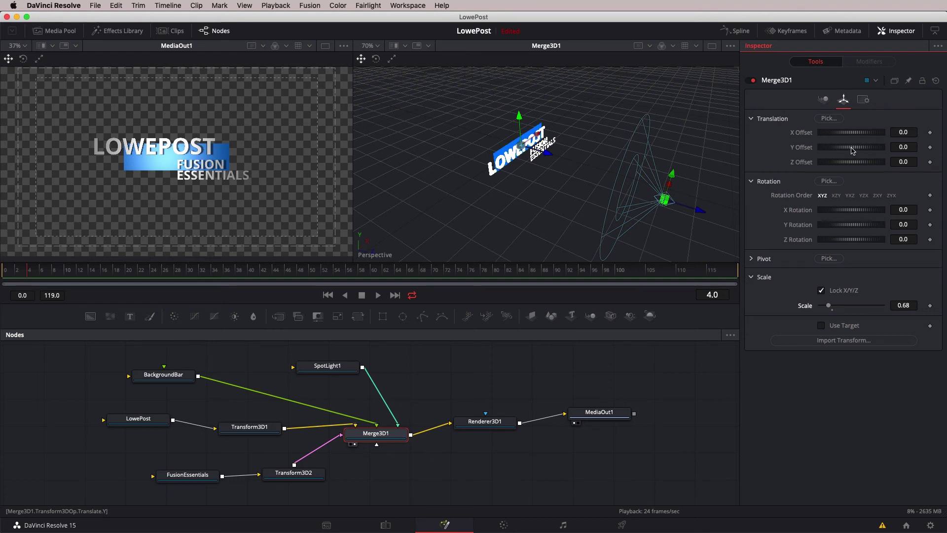
Move the title to the lower left of the frame with Merge3D1's Y Offset at about -0.467 and X Offset at about -0.426
{"action": "left_click_drag", "start_coordinate": [854, 147], "coordinate": [762, 183]}
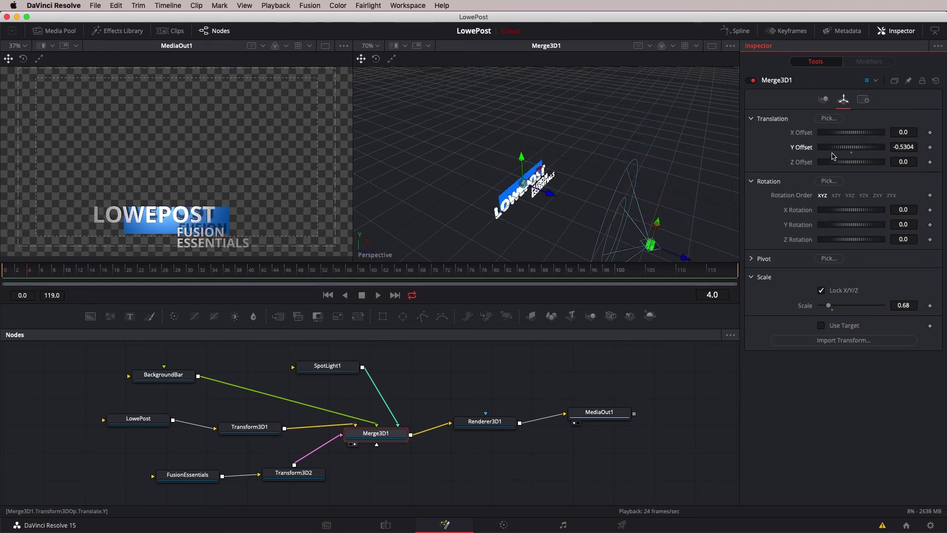
{"action": "key", "text": "super+z"}
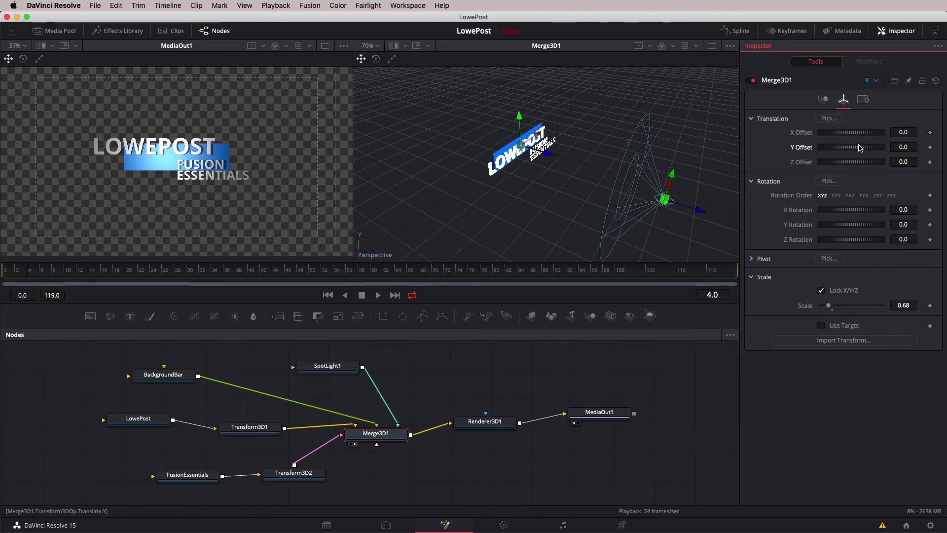
{"action": "left_click_drag", "start_coordinate": [859, 147], "coordinate": [941, 148]}
{"action": "left_click_drag", "start_coordinate": [934, 150], "coordinate": [783, 183]}
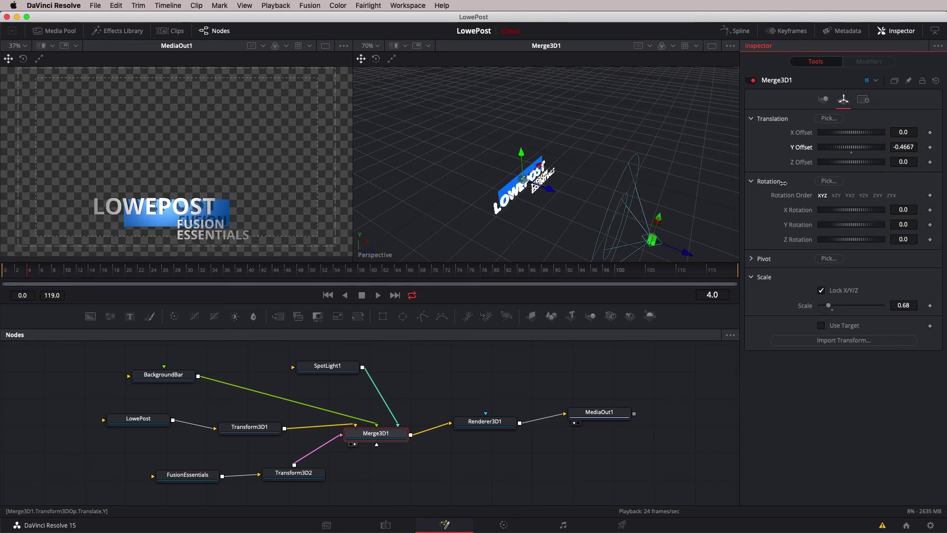
{"action": "left_click_drag", "start_coordinate": [864, 135], "coordinate": [791, 148]}
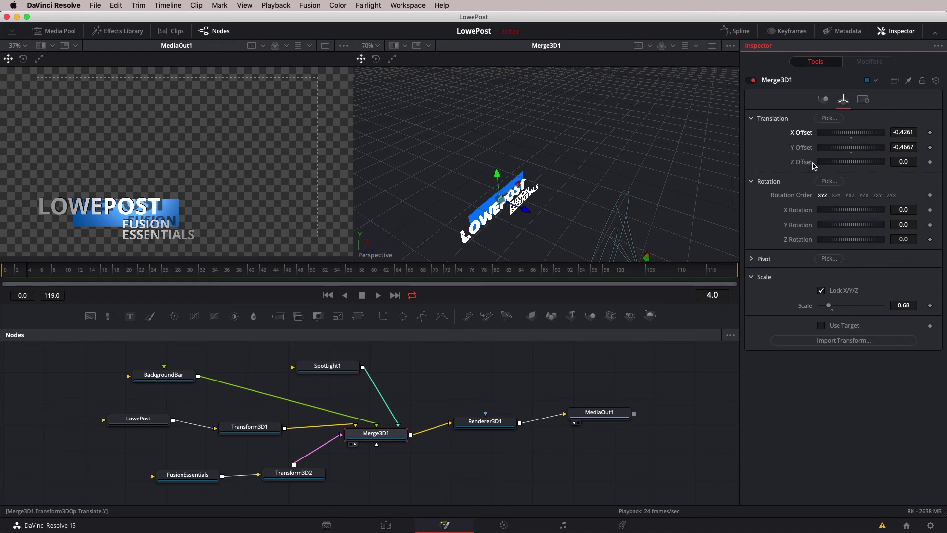
Raise SpotLight1's Intensity and turn the whole title by setting Merge3D1's Y Rotation to 22.7
{"action": "left_click", "coordinate": [324, 369]}
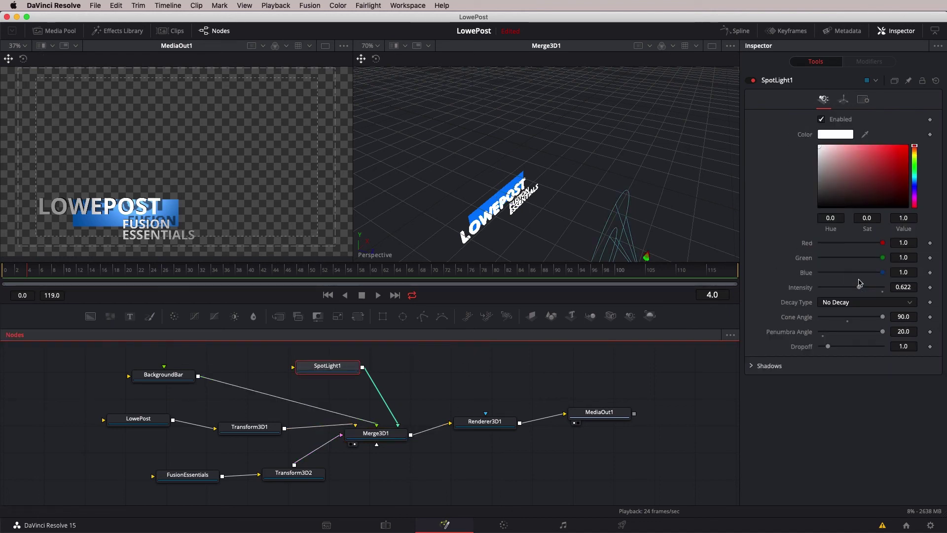
{"action": "left_click_drag", "start_coordinate": [862, 293], "coordinate": [919, 288]}
{"action": "left_click", "coordinate": [400, 432]}
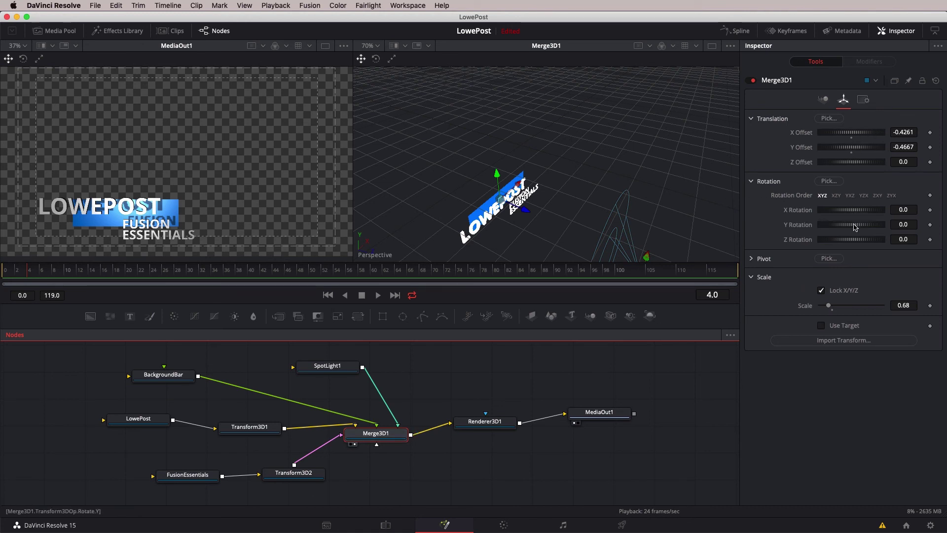
{"action": "left_click_drag", "start_coordinate": [855, 227], "coordinate": [897, 223]}
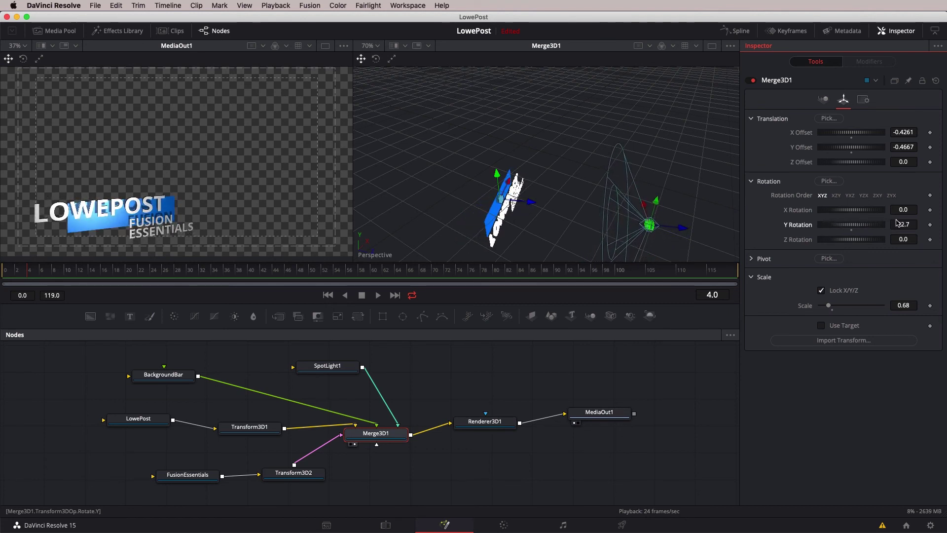
Keyframe Merge3D1's Y Rotation from 22.7 at frame 0 to -22.7 at frame 119
{"action": "left_click", "coordinate": [18, 272]}
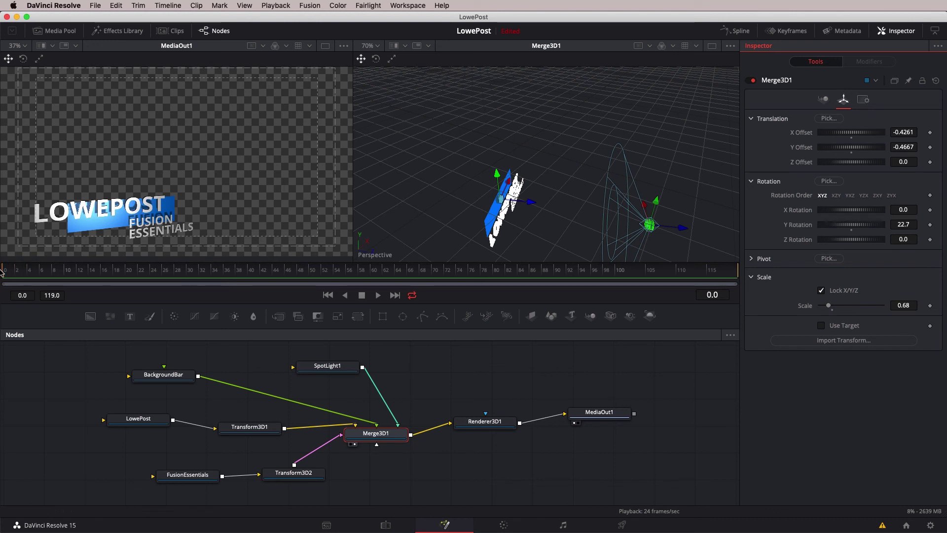
{"action": "left_click", "coordinate": [931, 225]}
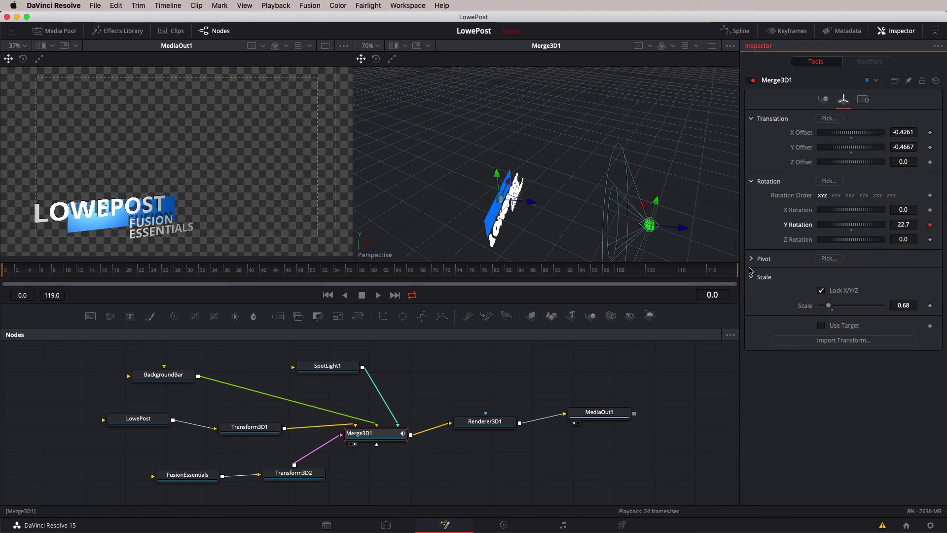
{"action": "left_click", "coordinate": [714, 272]}
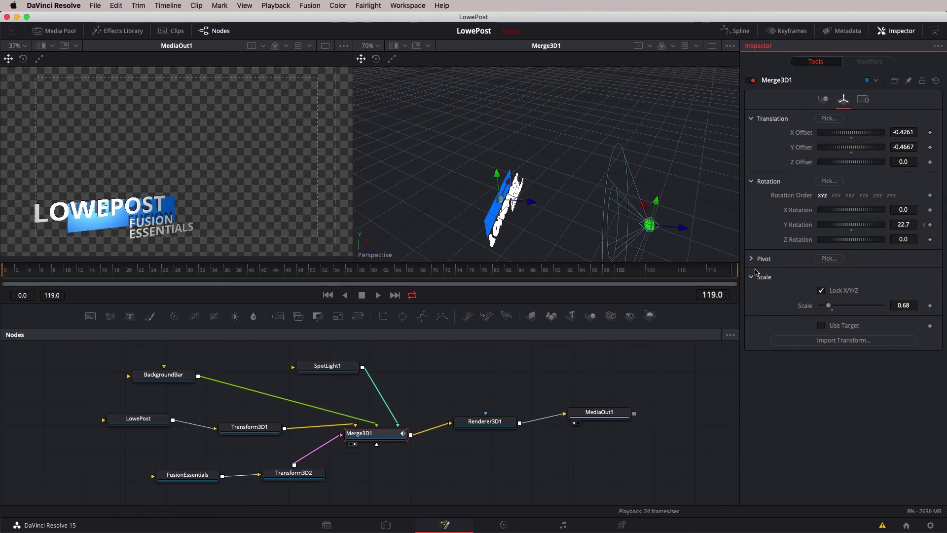
{"action": "left_click", "coordinate": [899, 226]}
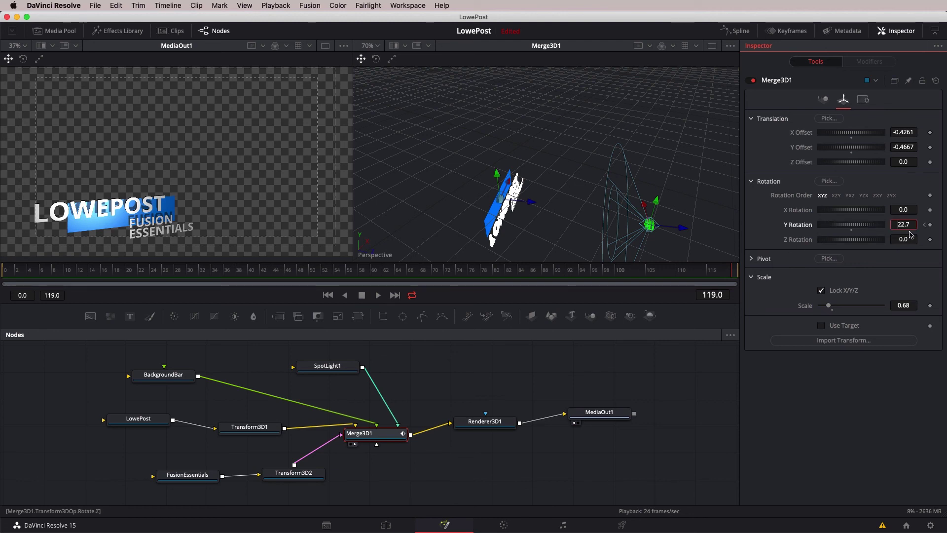
{"action": "type", "text": "-"}
{"action": "key", "text": "Tab"}
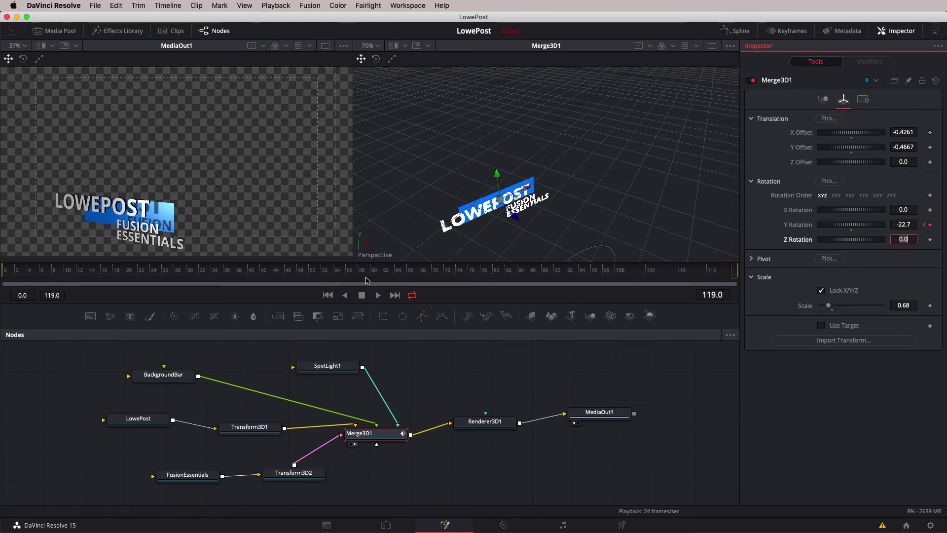
Keyframe Merge3D1's X Offset at frame 0, then set it to about -0.586 at frame 119
{"action": "left_click", "coordinate": [352, 272]}
{"action": "left_click_drag", "start_coordinate": [352, 272], "coordinate": [4, 272]}
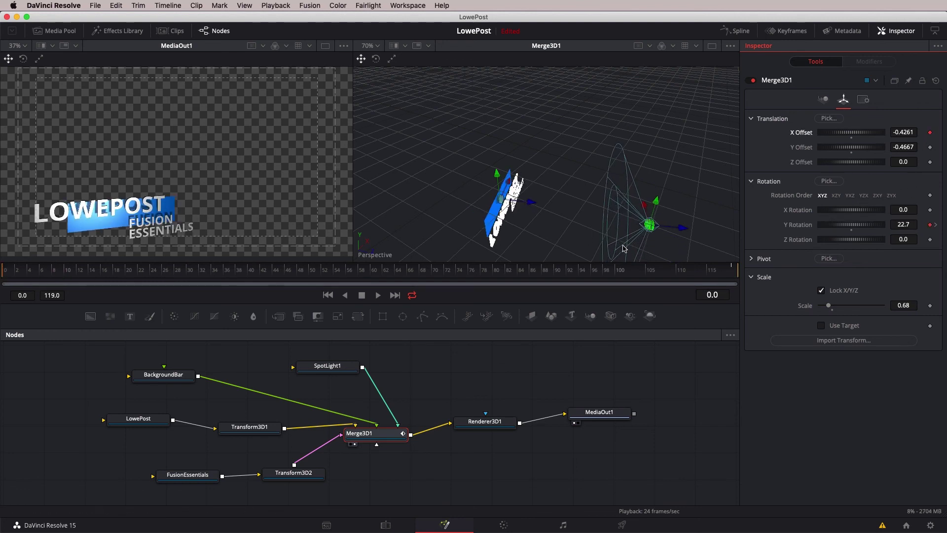
{"action": "left_click", "coordinate": [619, 271]}
{"action": "left_click", "coordinate": [735, 271]}
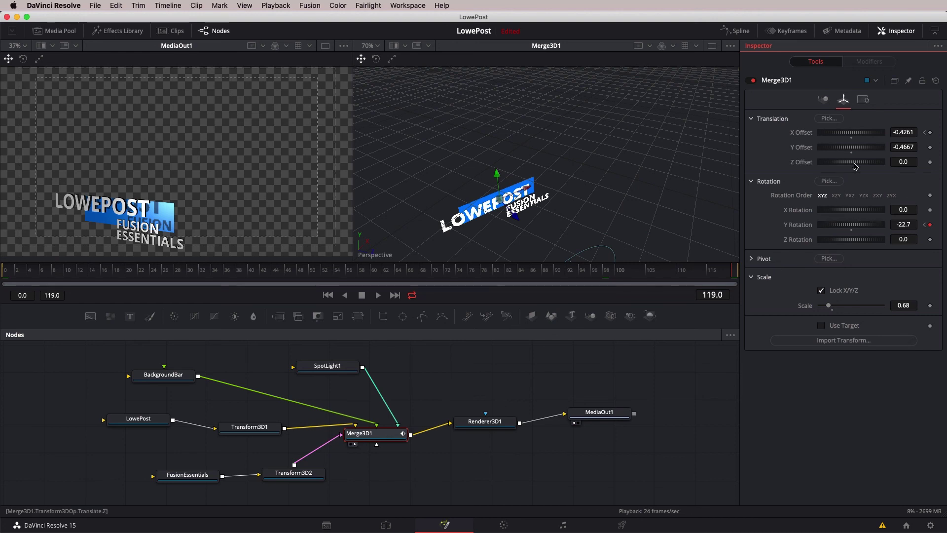
{"action": "left_click_drag", "start_coordinate": [869, 136], "coordinate": [836, 142]}
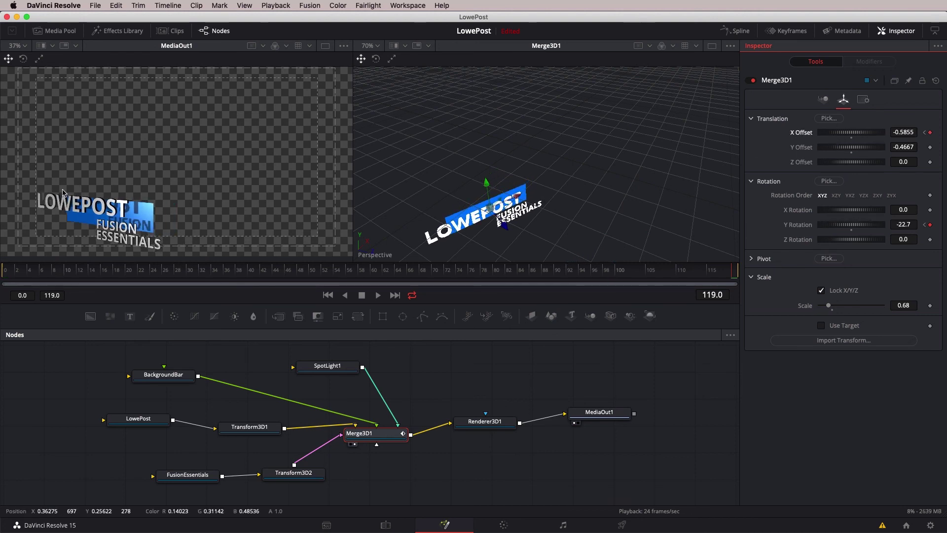
Play the title animation from frame 0 while viewing the Merge3D1 scene from another angle, then stop playback
{"action": "left_click_drag", "start_coordinate": [515, 271], "coordinate": [2, 276]}
{"action": "key", "text": "space"}
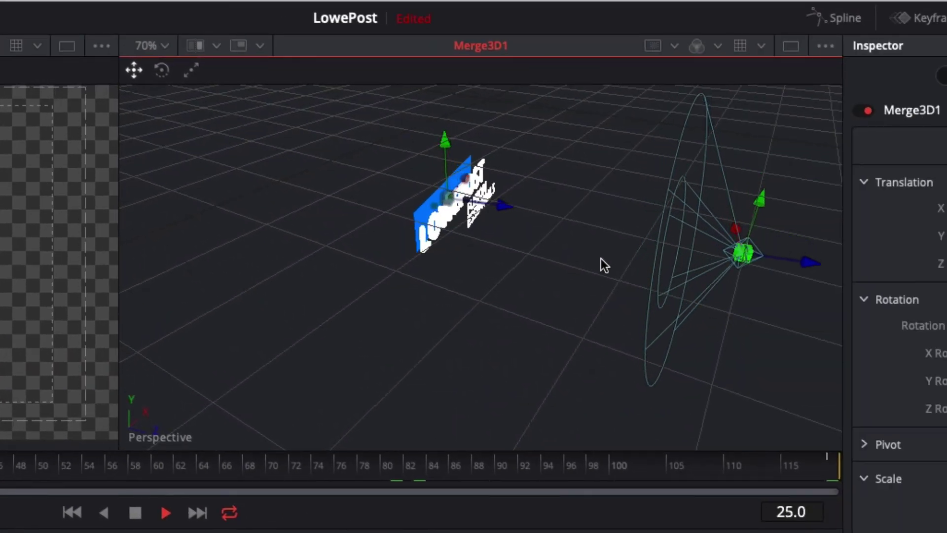
{"action": "left_click_drag", "start_coordinate": [601, 258], "coordinate": [544, 296]}
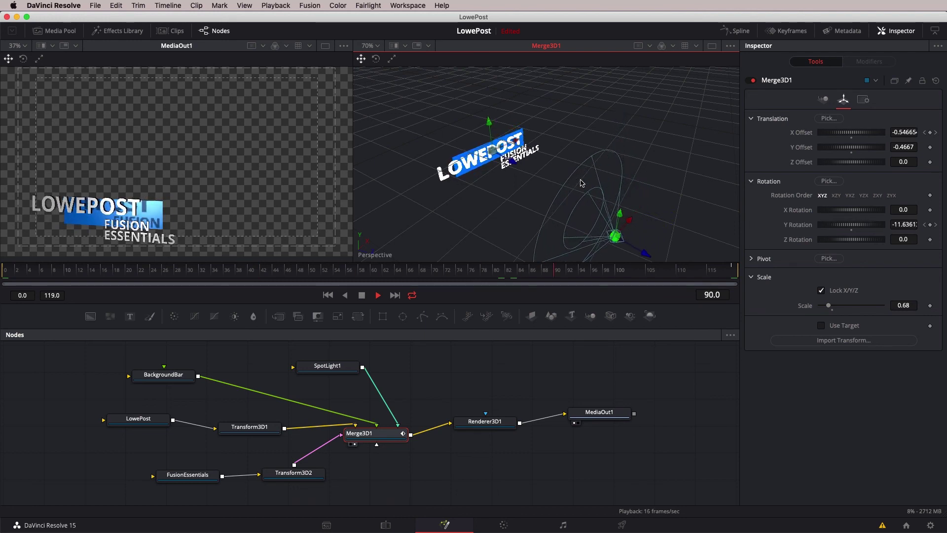
{"action": "key", "text": "space"}
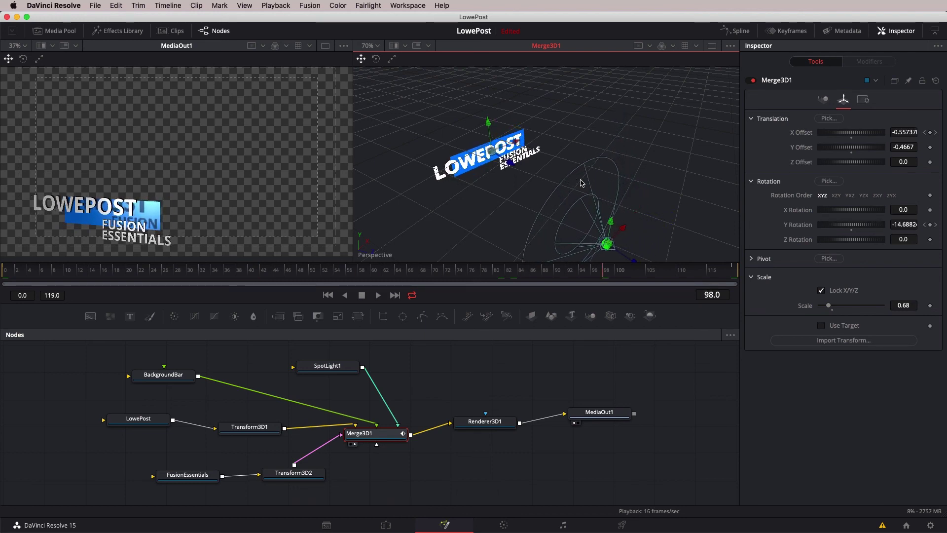